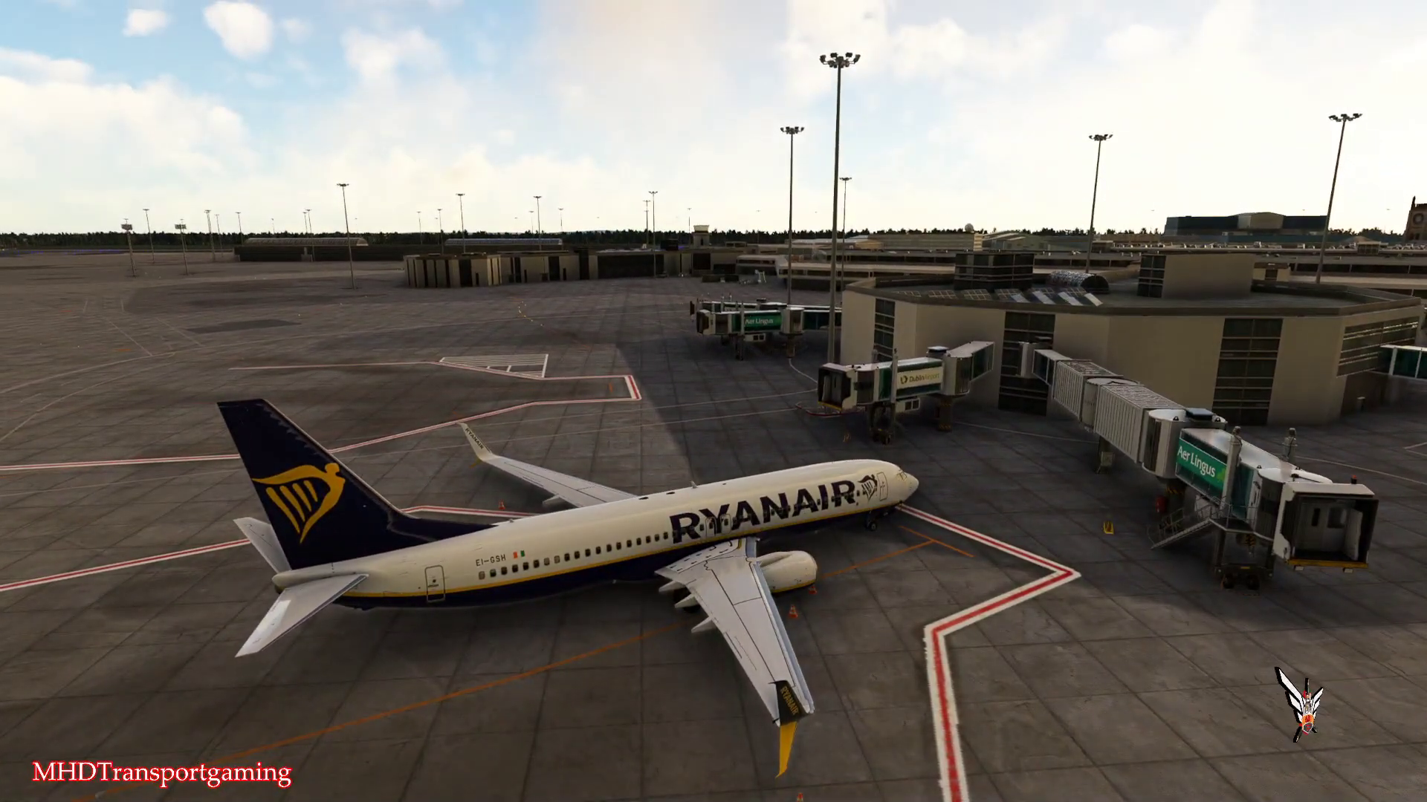
Open the GSX customization of the current parking position, Gate 314.
mouse_move(637, 96)
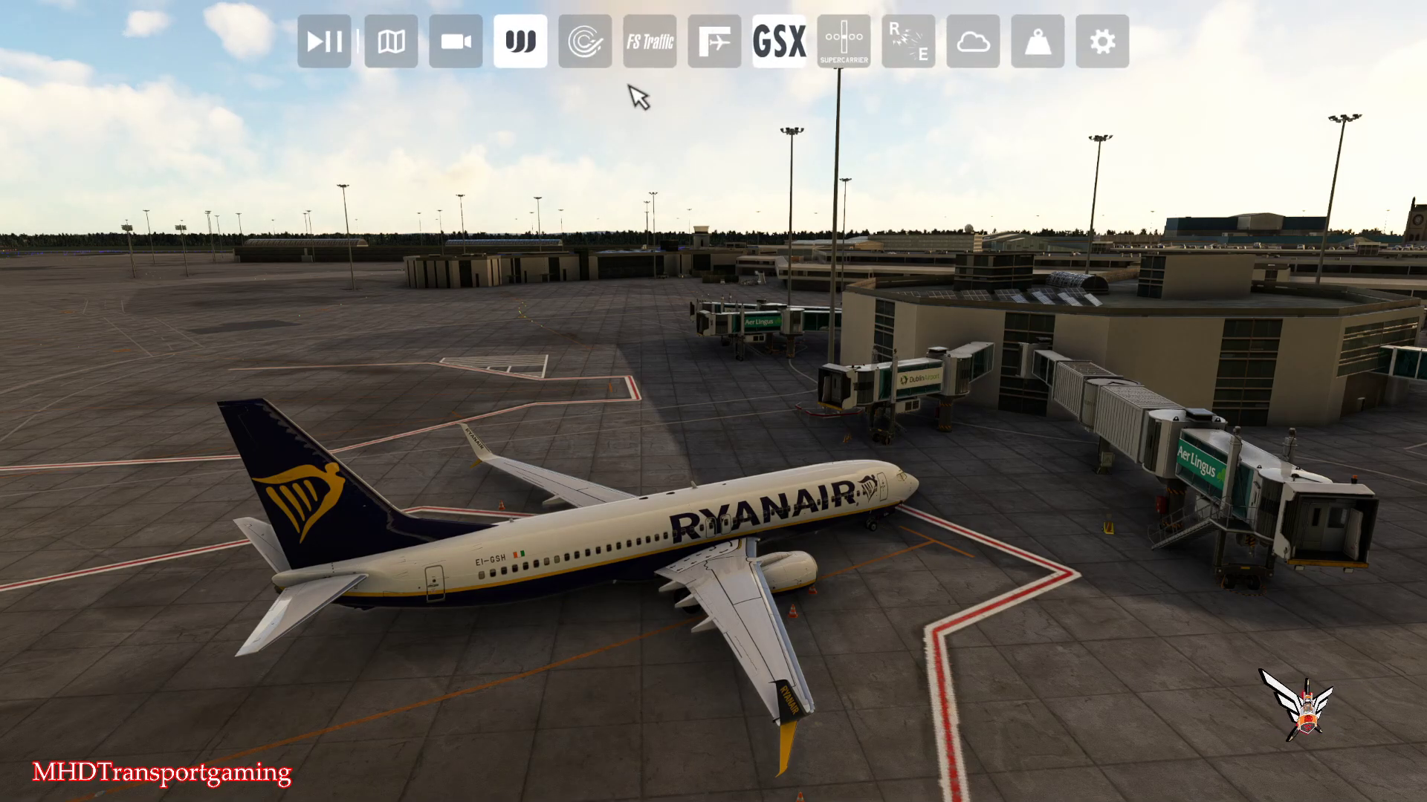
middle_click(550, 314)
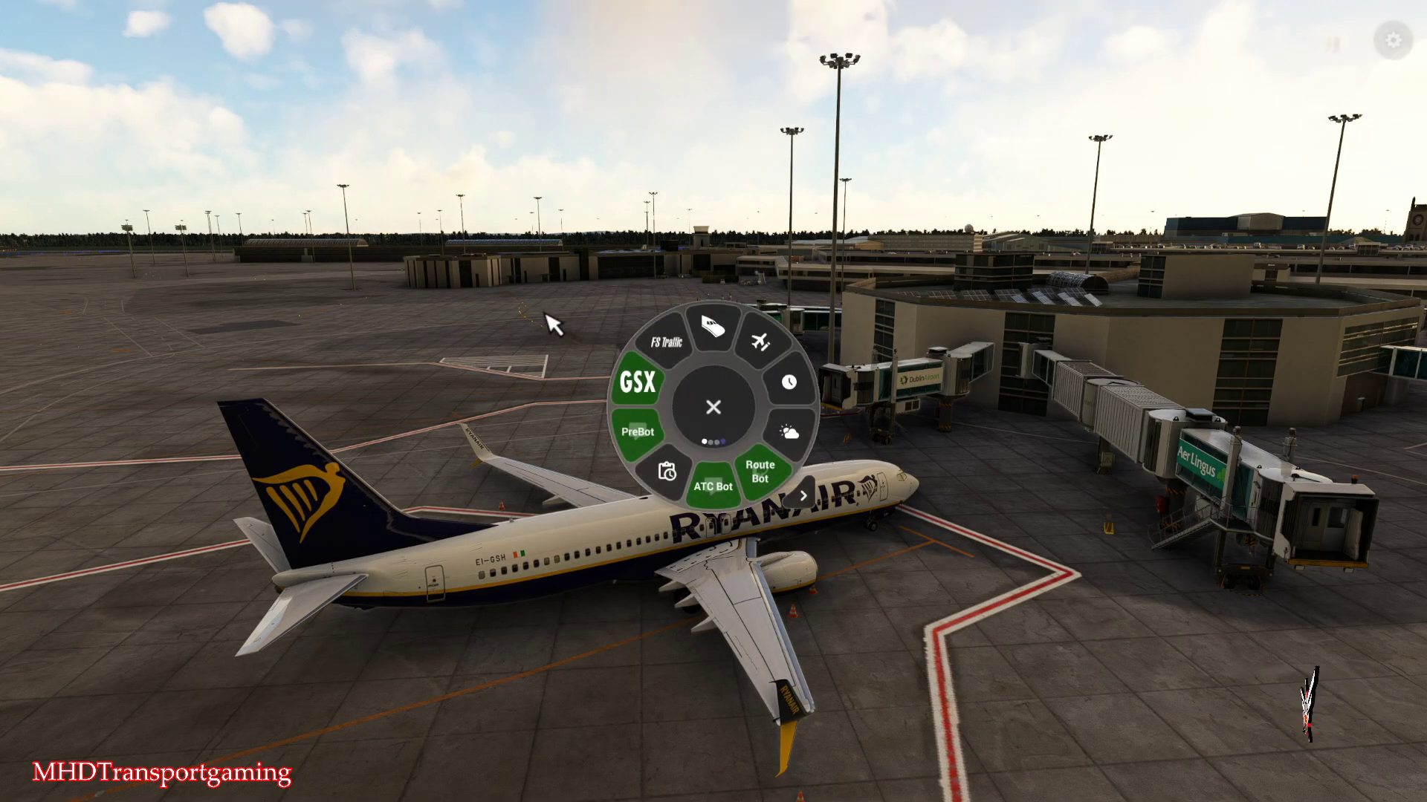
left_click(637, 384)
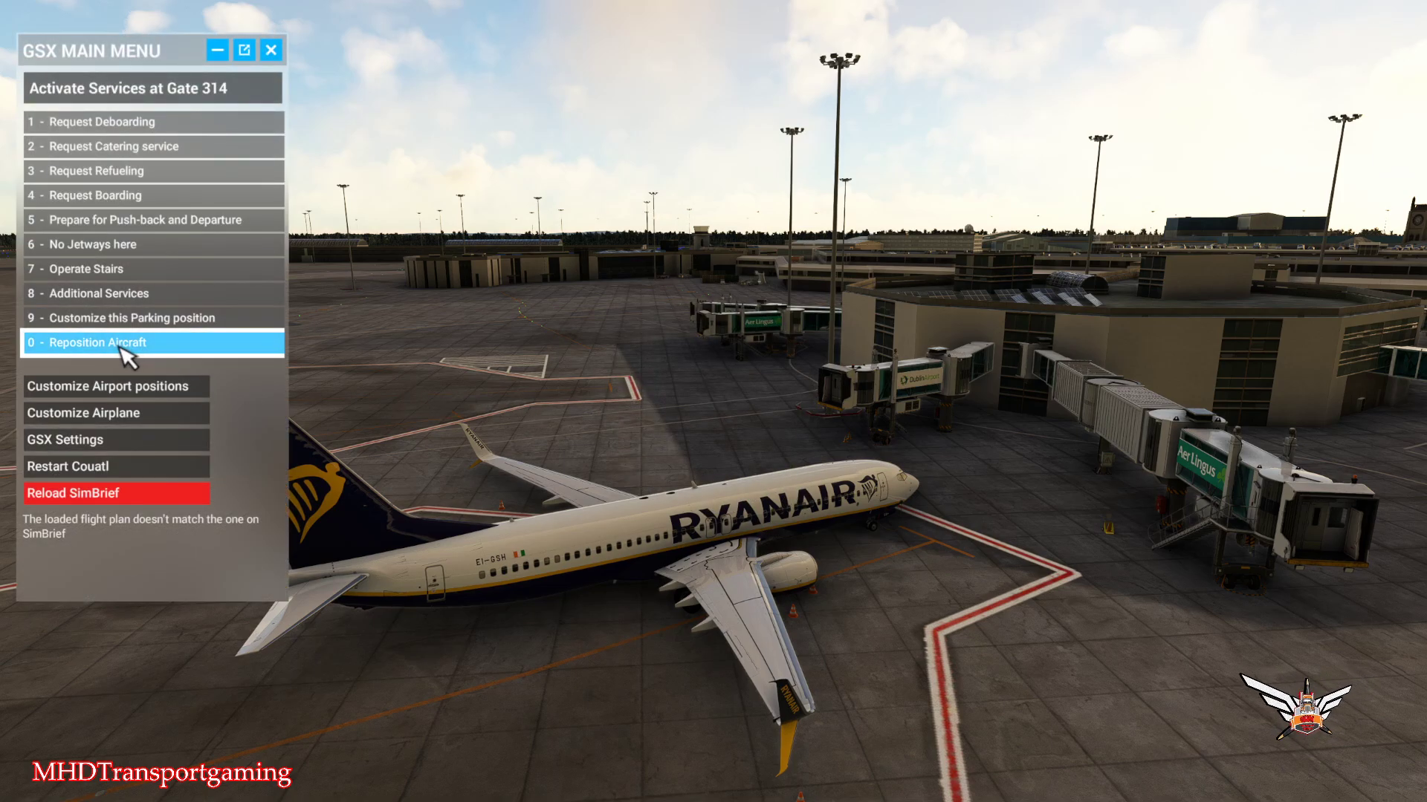
left_click(121, 318)
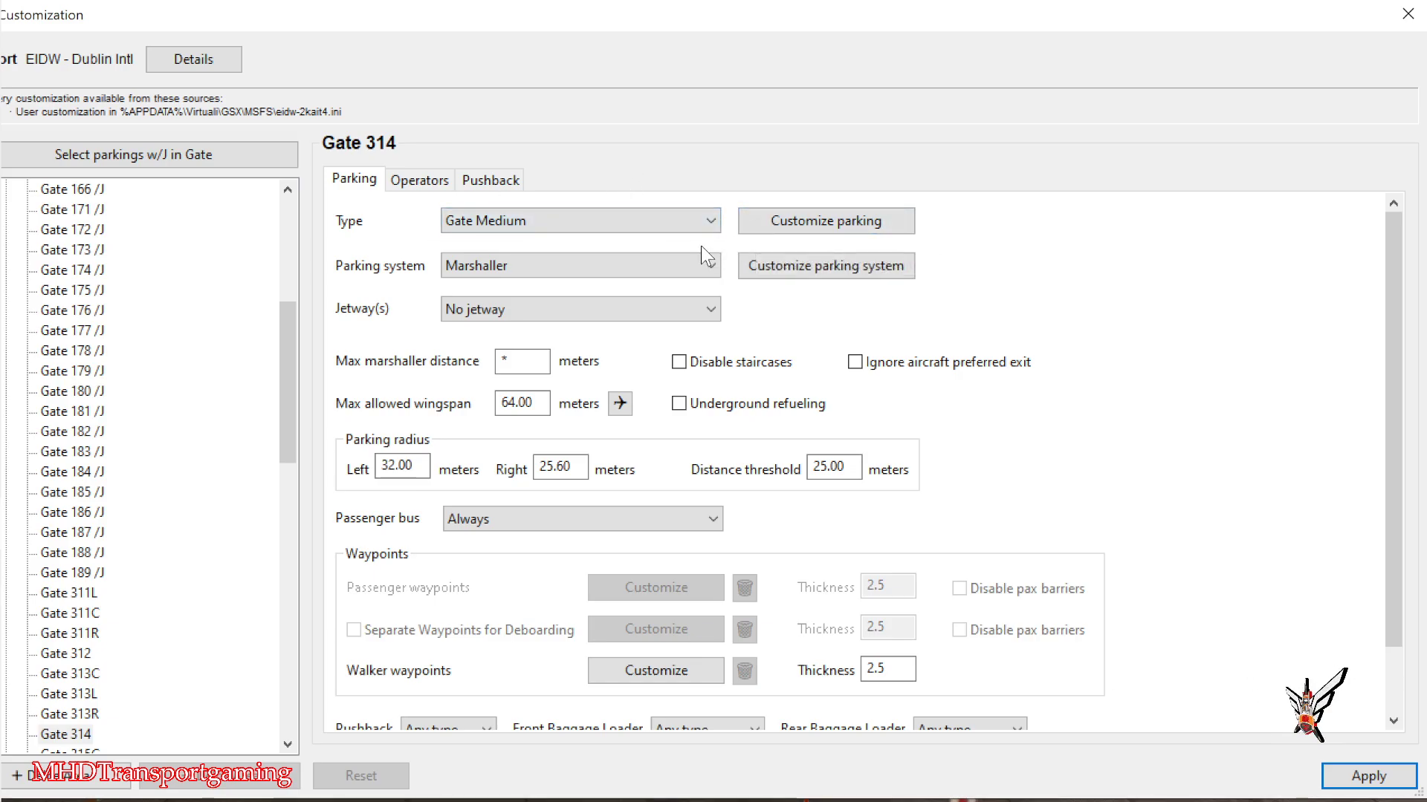
Review the passenger bus options for Gate 314 and set the pushback type to Towbar.
scroll(810, 368, "down", 1)
scroll(810, 368, "down", 3)
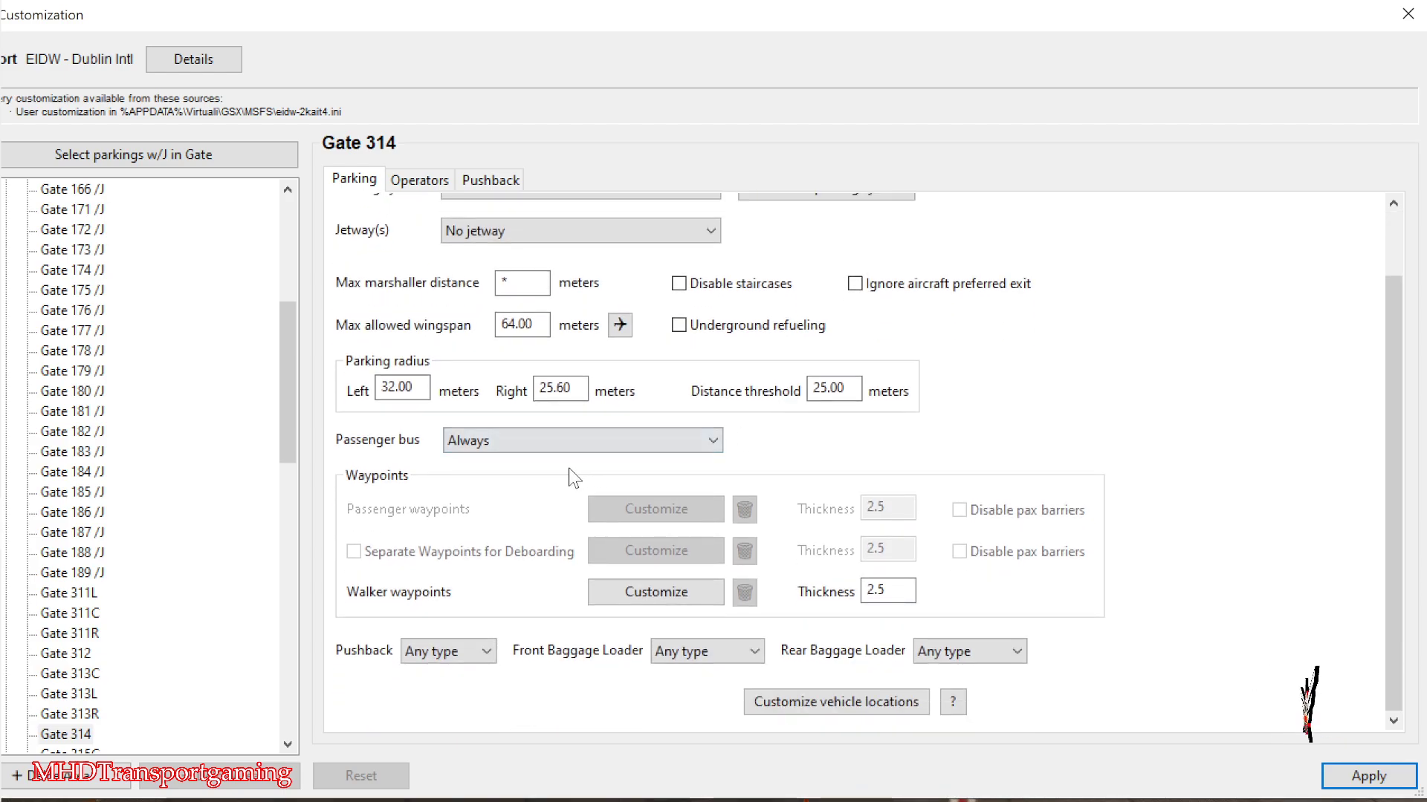
left_click(606, 439)
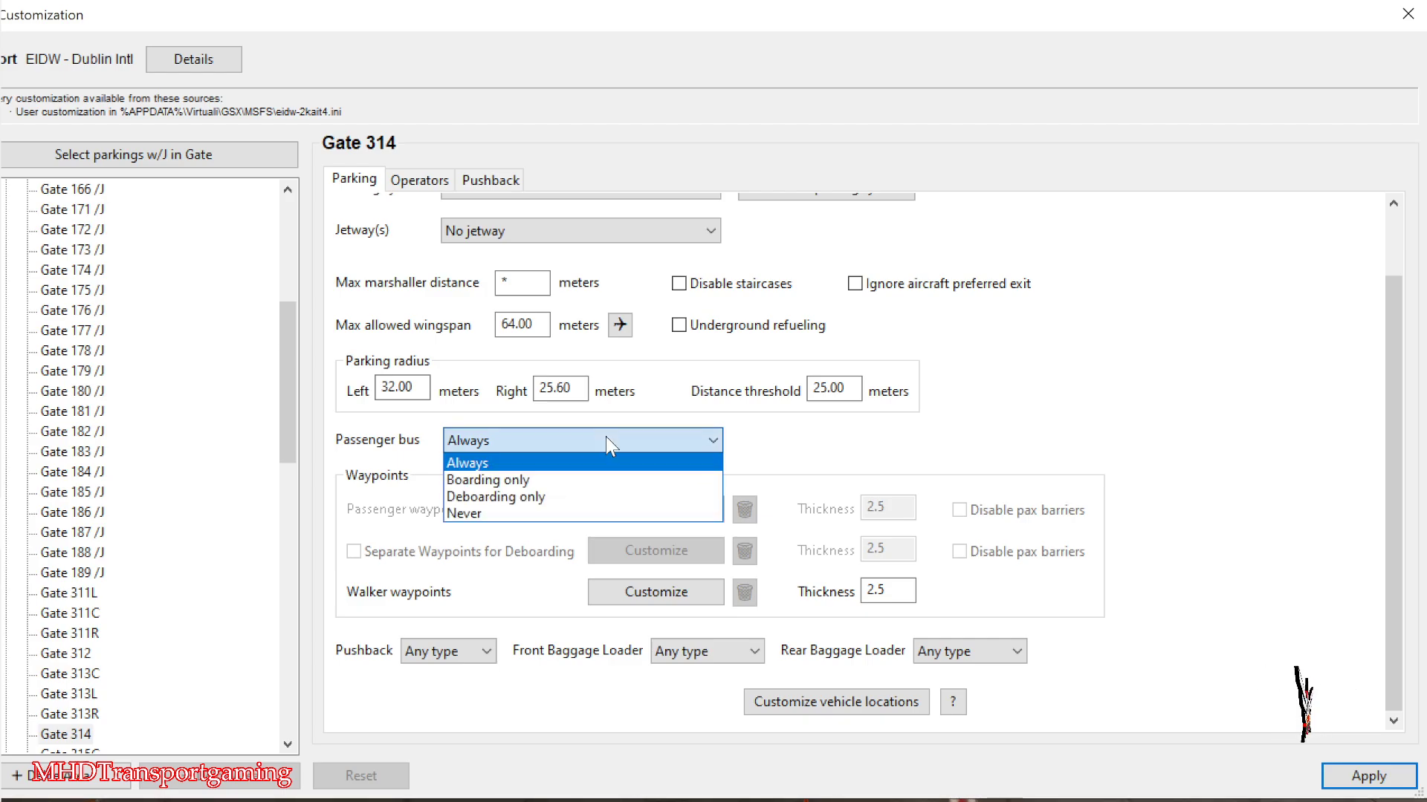
left_click(605, 437)
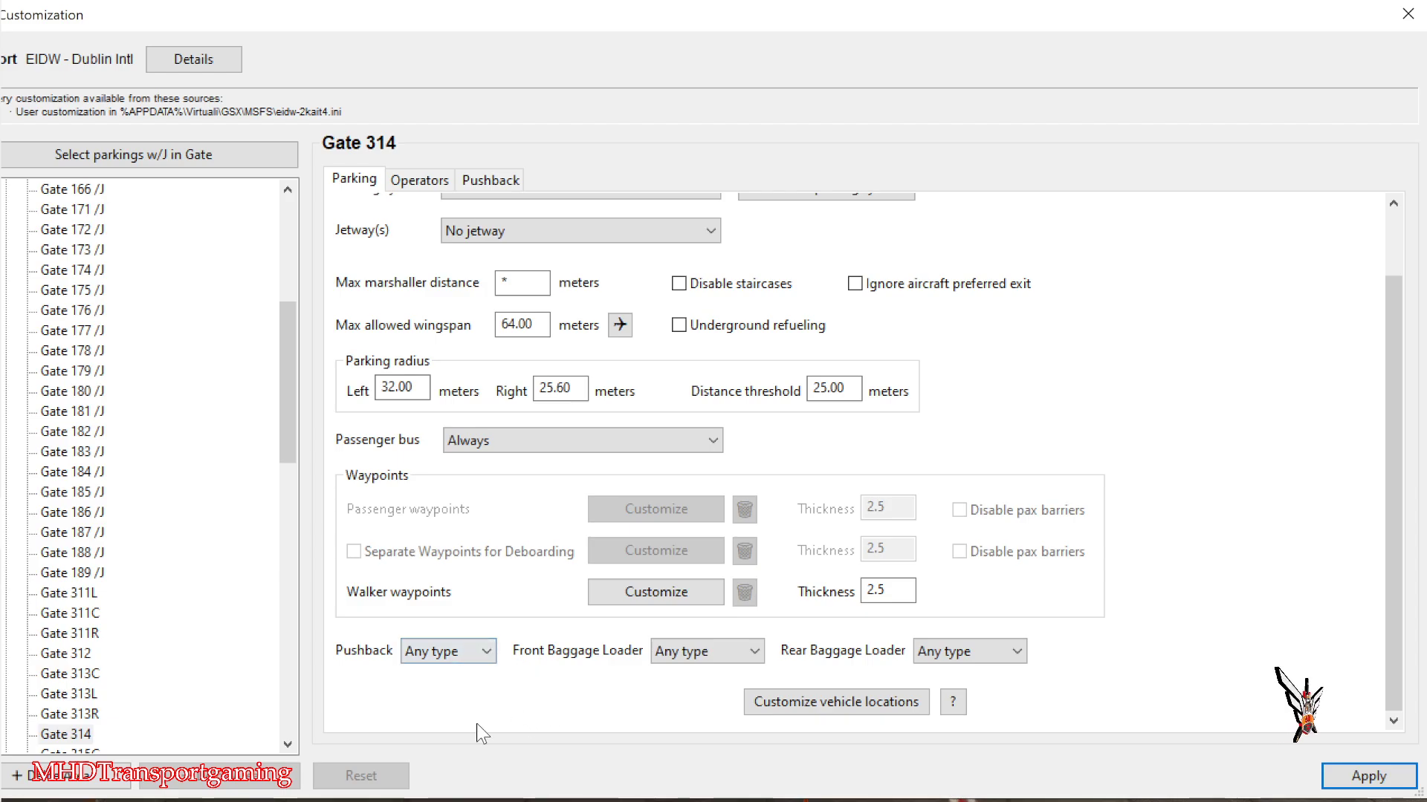
left_click(459, 668)
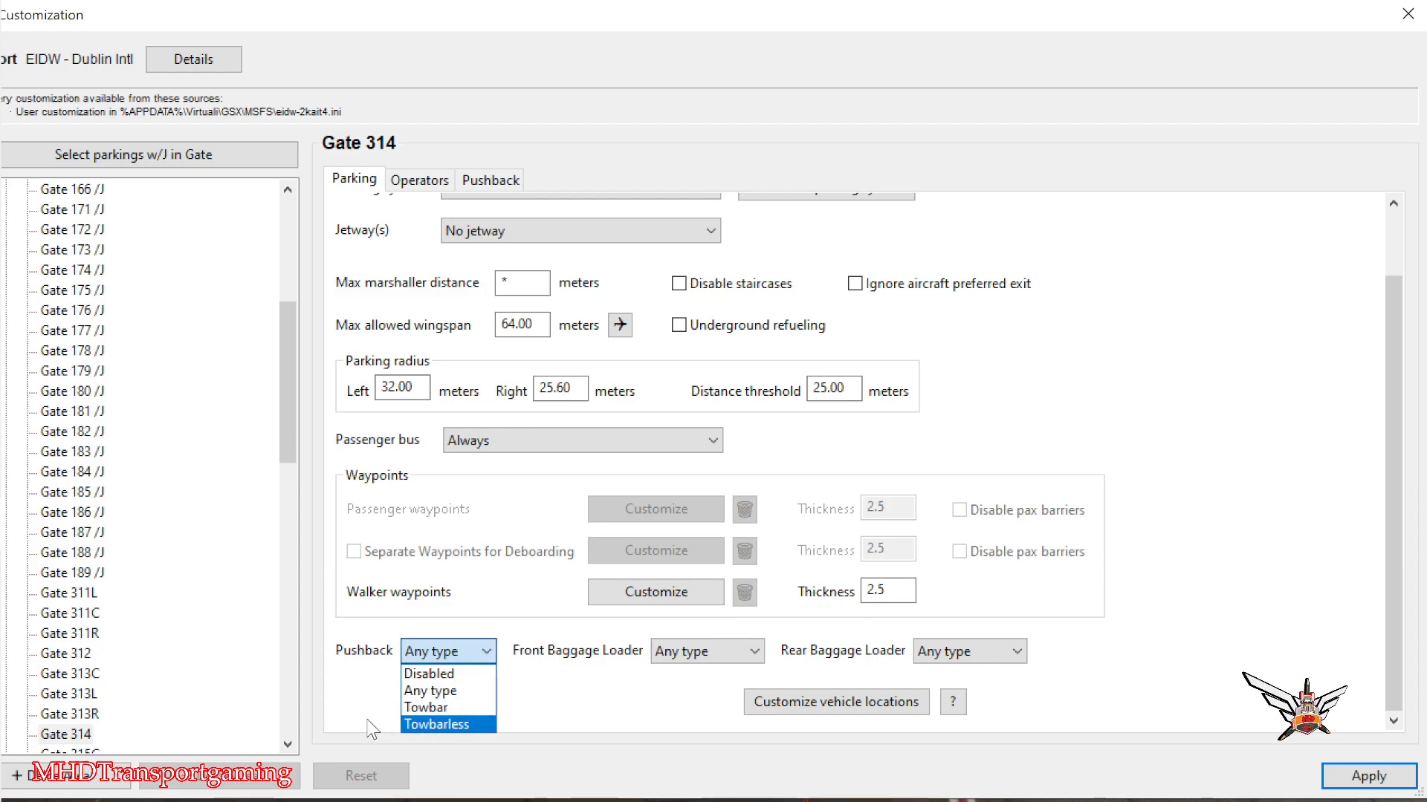
left_click(429, 711)
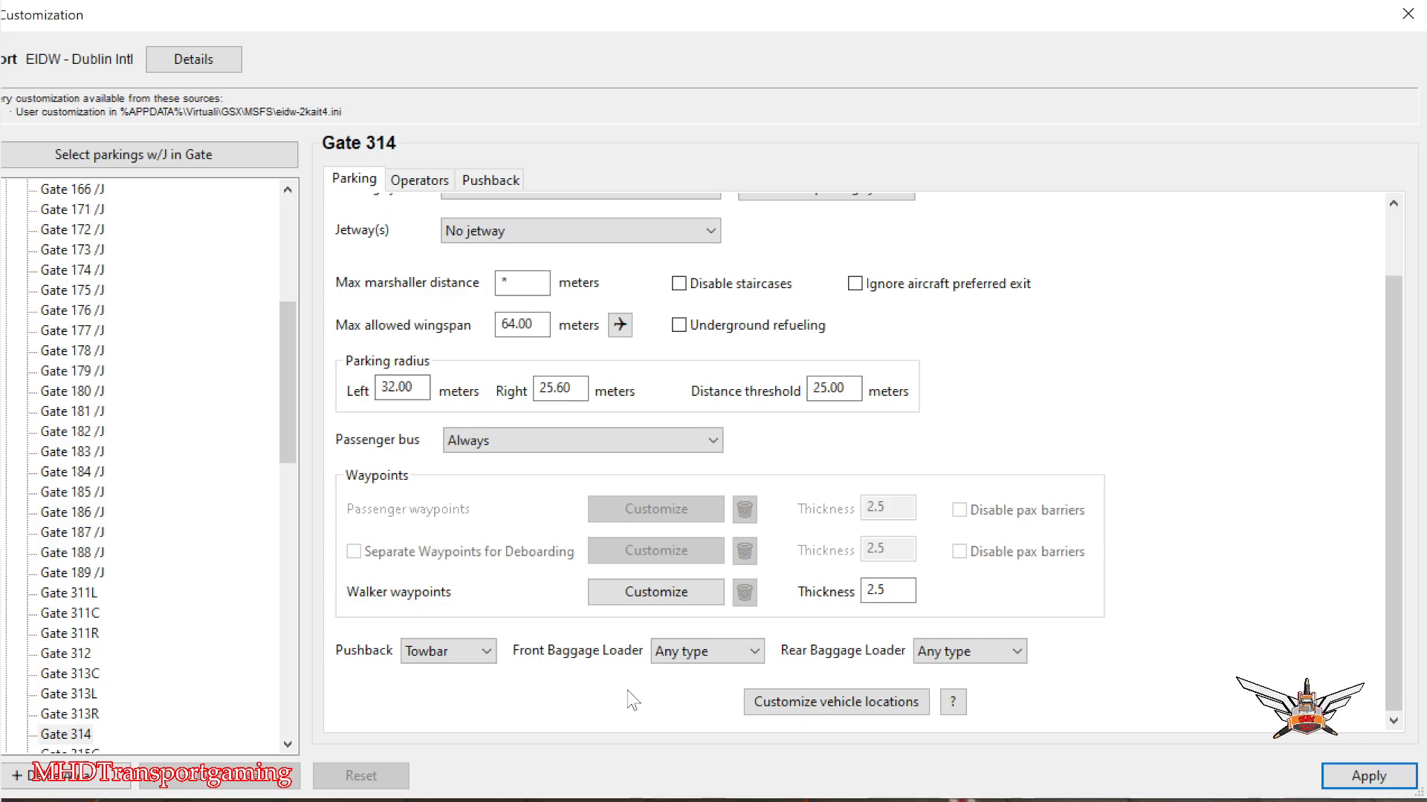
Set both the front and rear baggage loaders of Gate 314 to Conveyor belt.
left_click(704, 662)
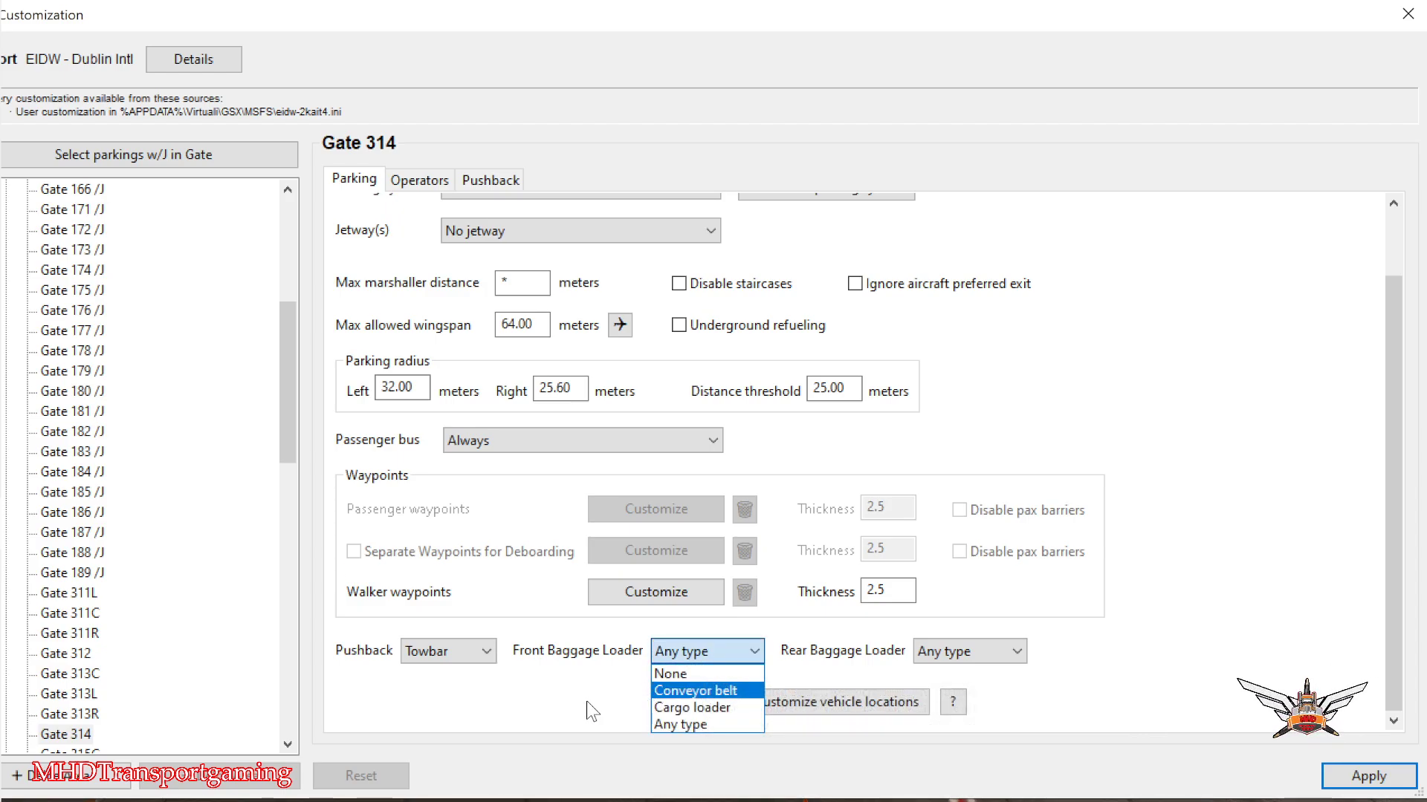
left_click(691, 691)
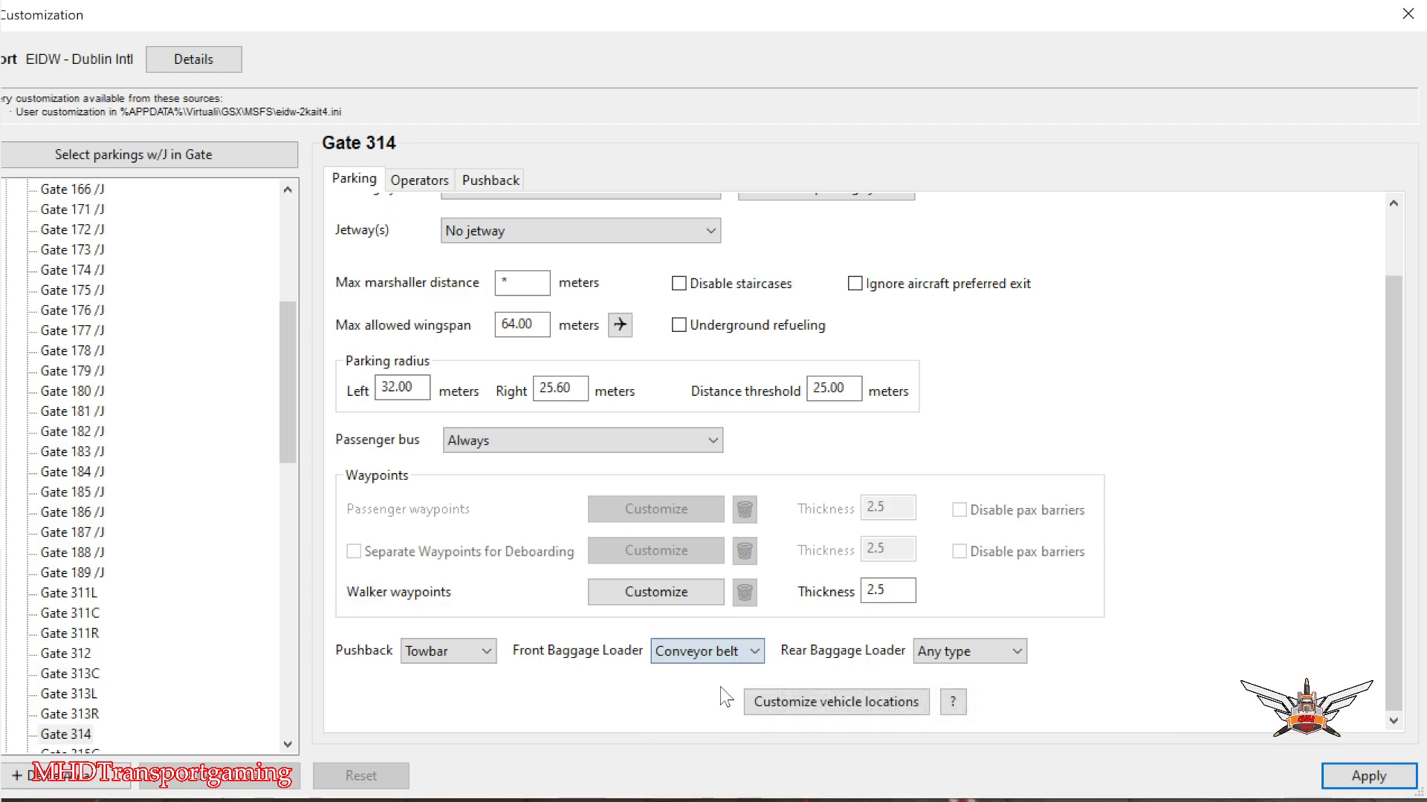
left_click(966, 652)
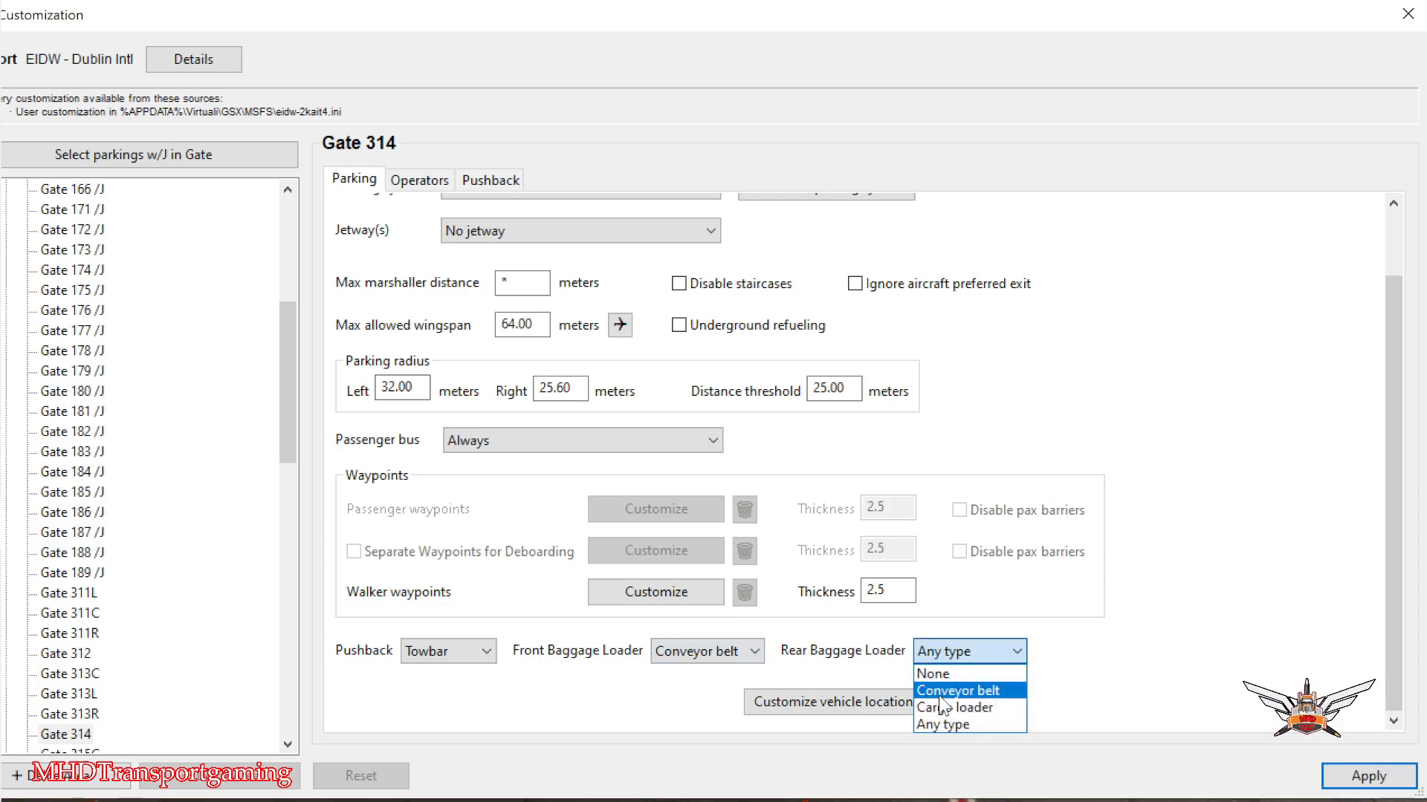
left_click(934, 696)
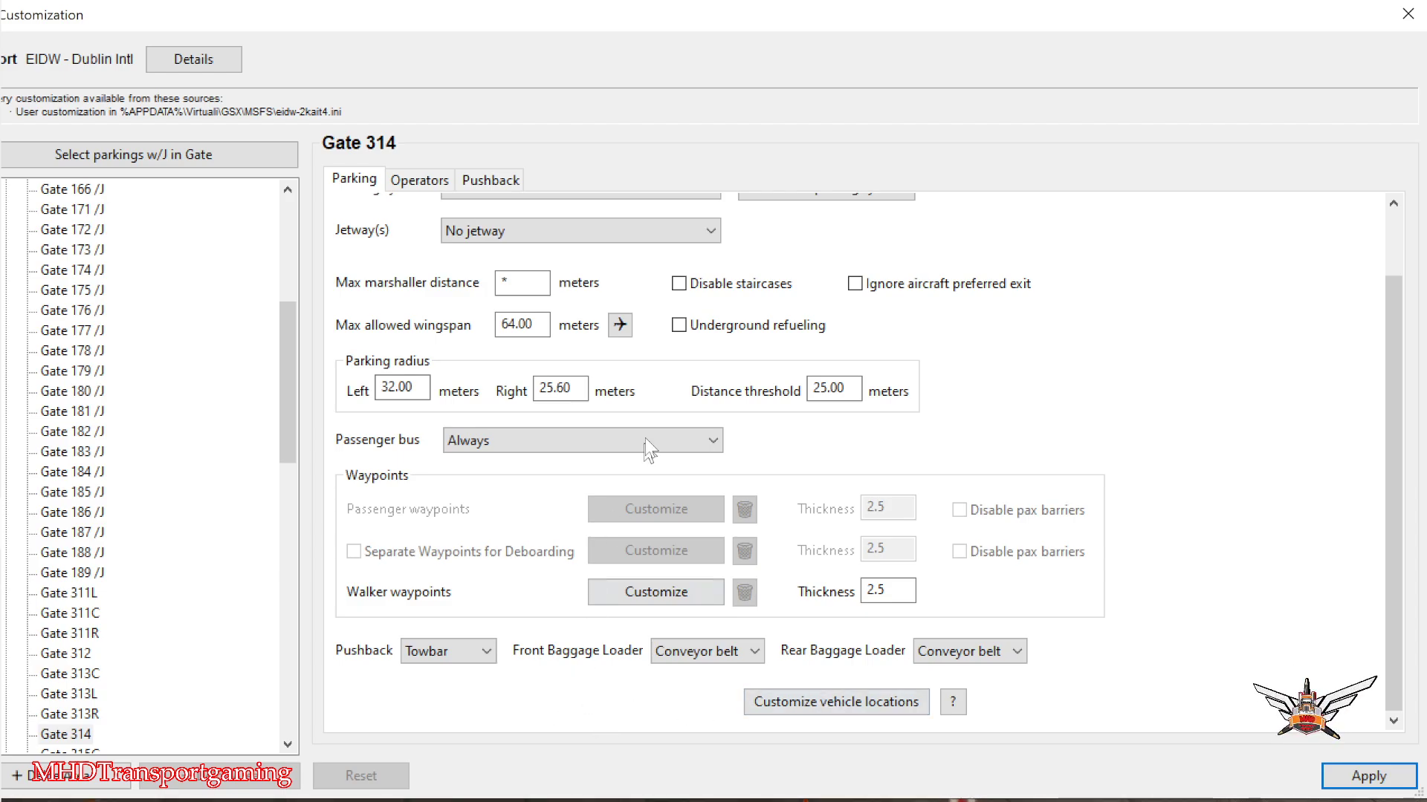
Enable underground refueling for Gate 314 and start customizing its parking position in the 3D scene.
scroll(673, 380, "up", 2)
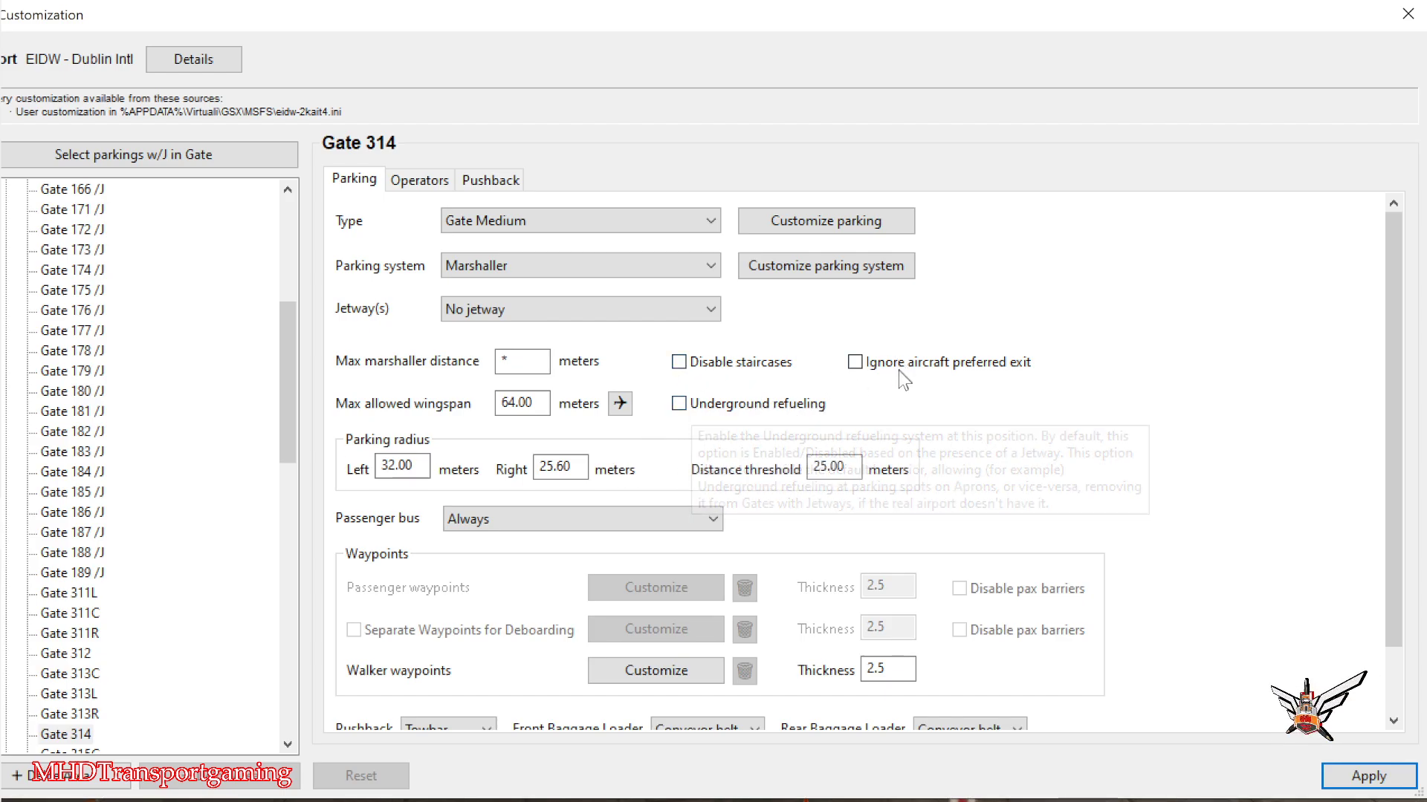
left_click(679, 404)
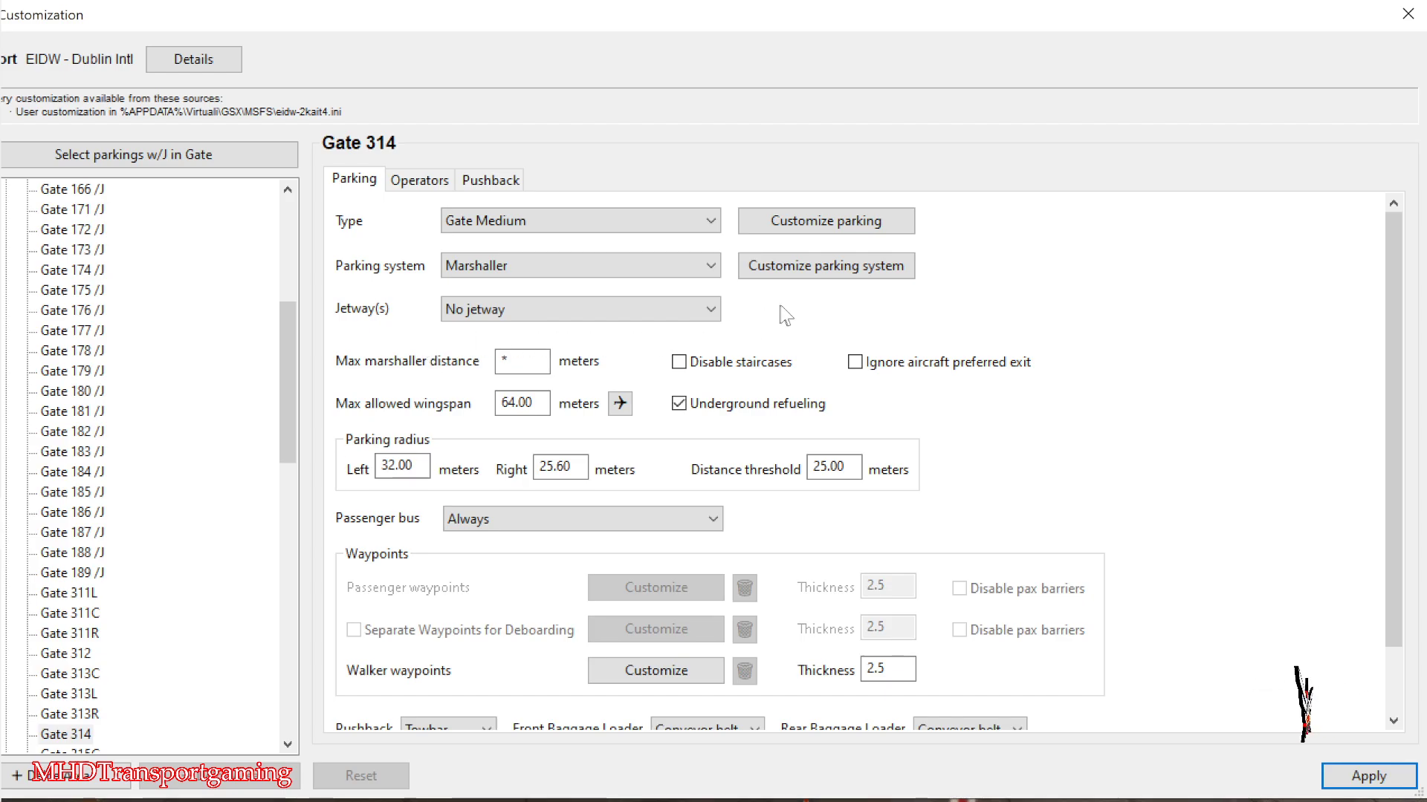
left_click(809, 230)
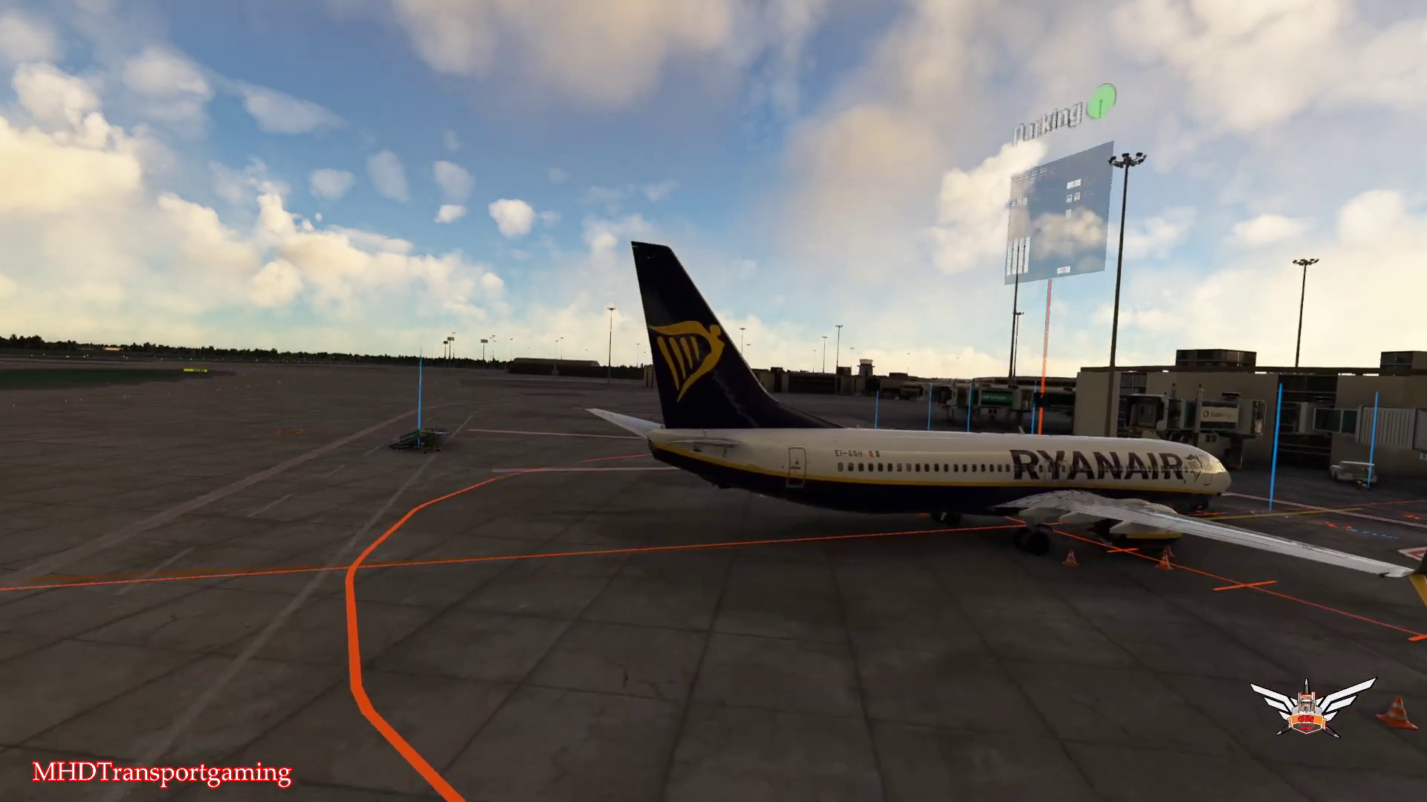
Examine the parking area and its path markings around the aircraft's tail from different angles.
key("f")
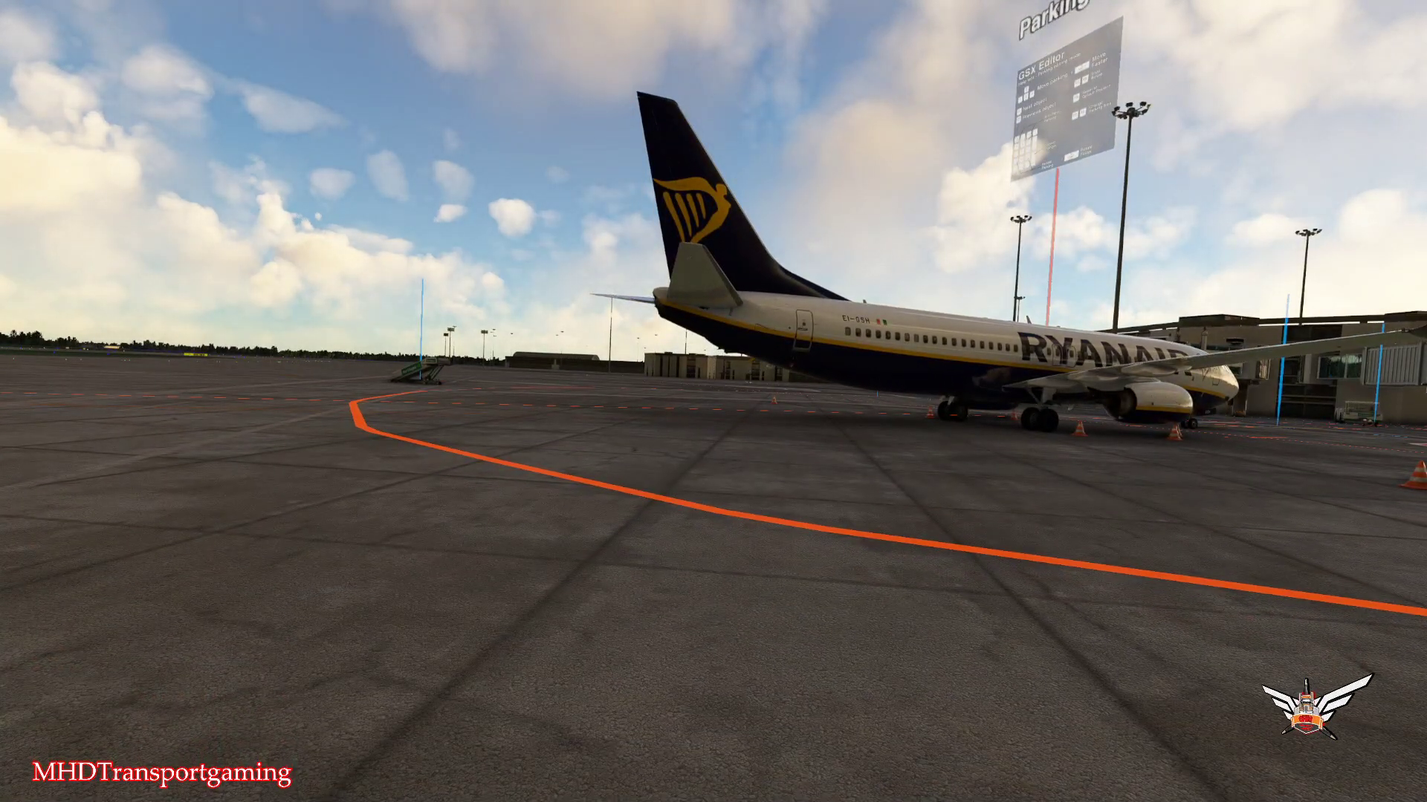
key("KP_6")
key("a")
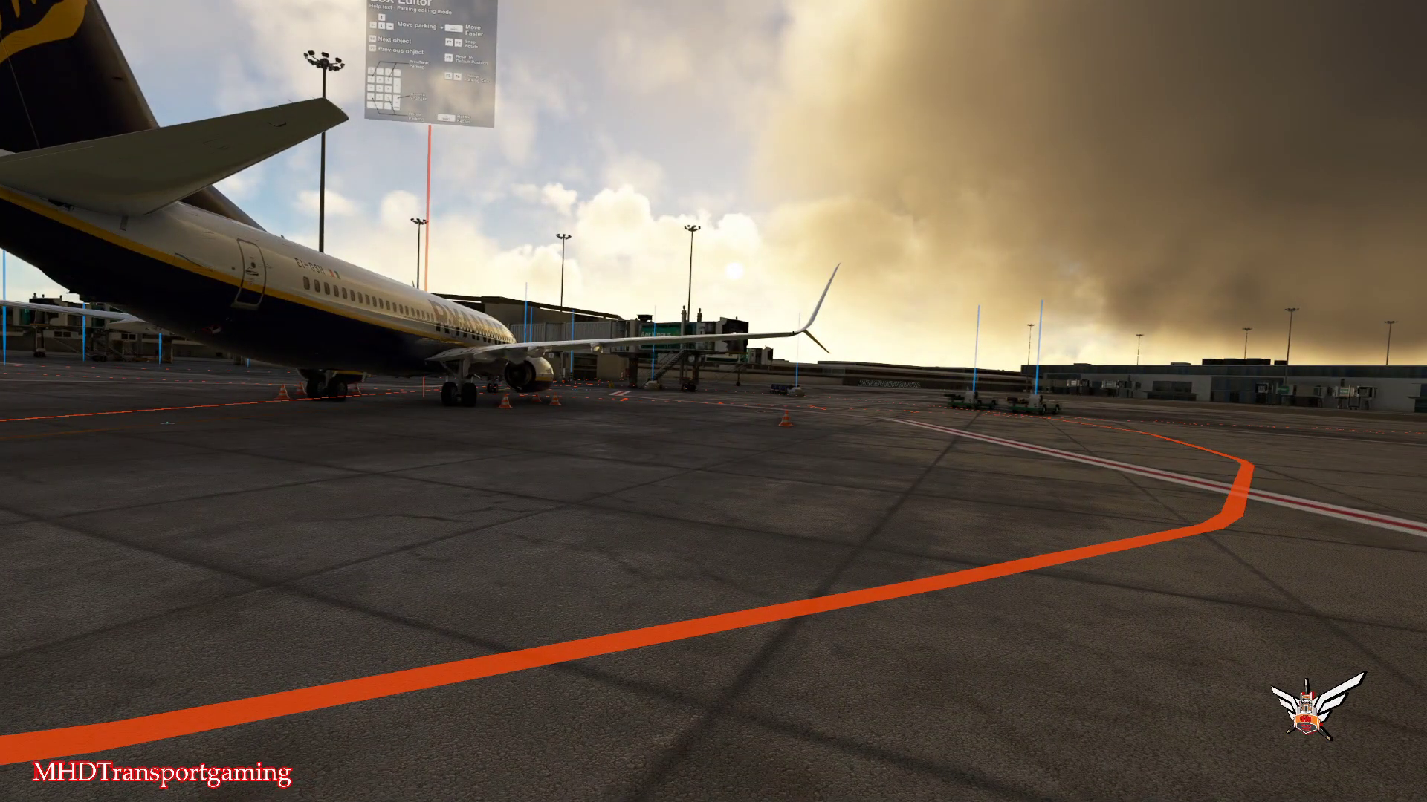
key("KP_4")
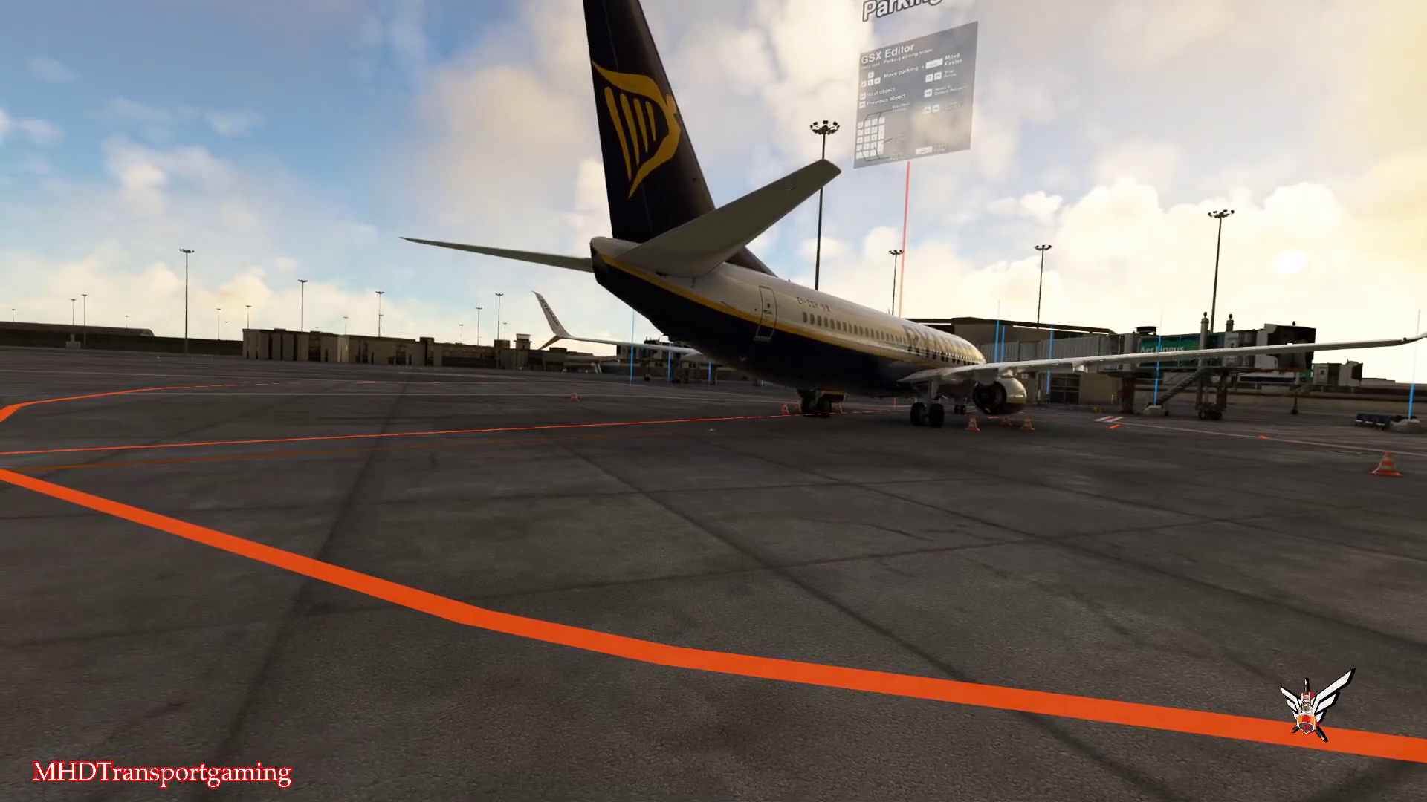
key("KP_6")
key("KP_4")
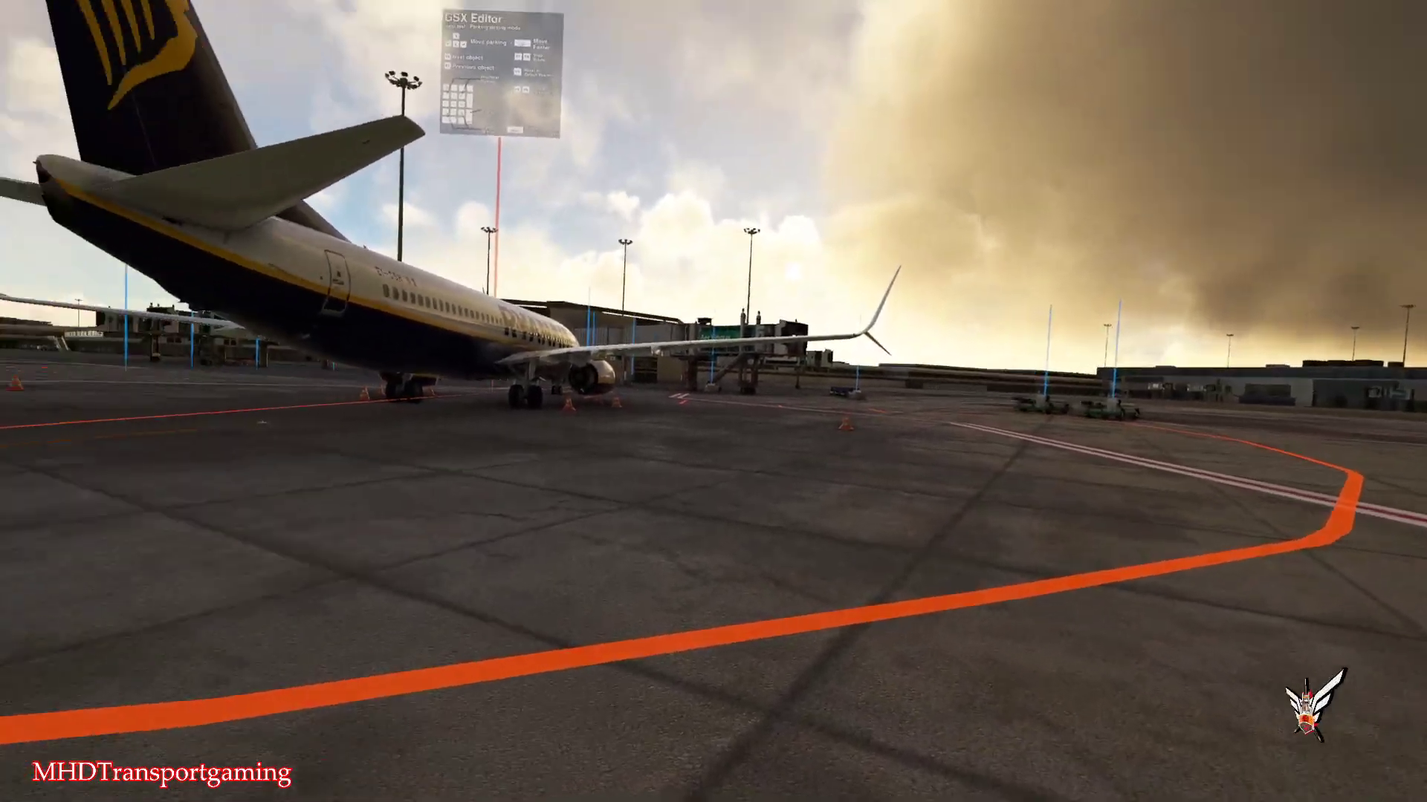
key("KP_6")
key("KP_4")
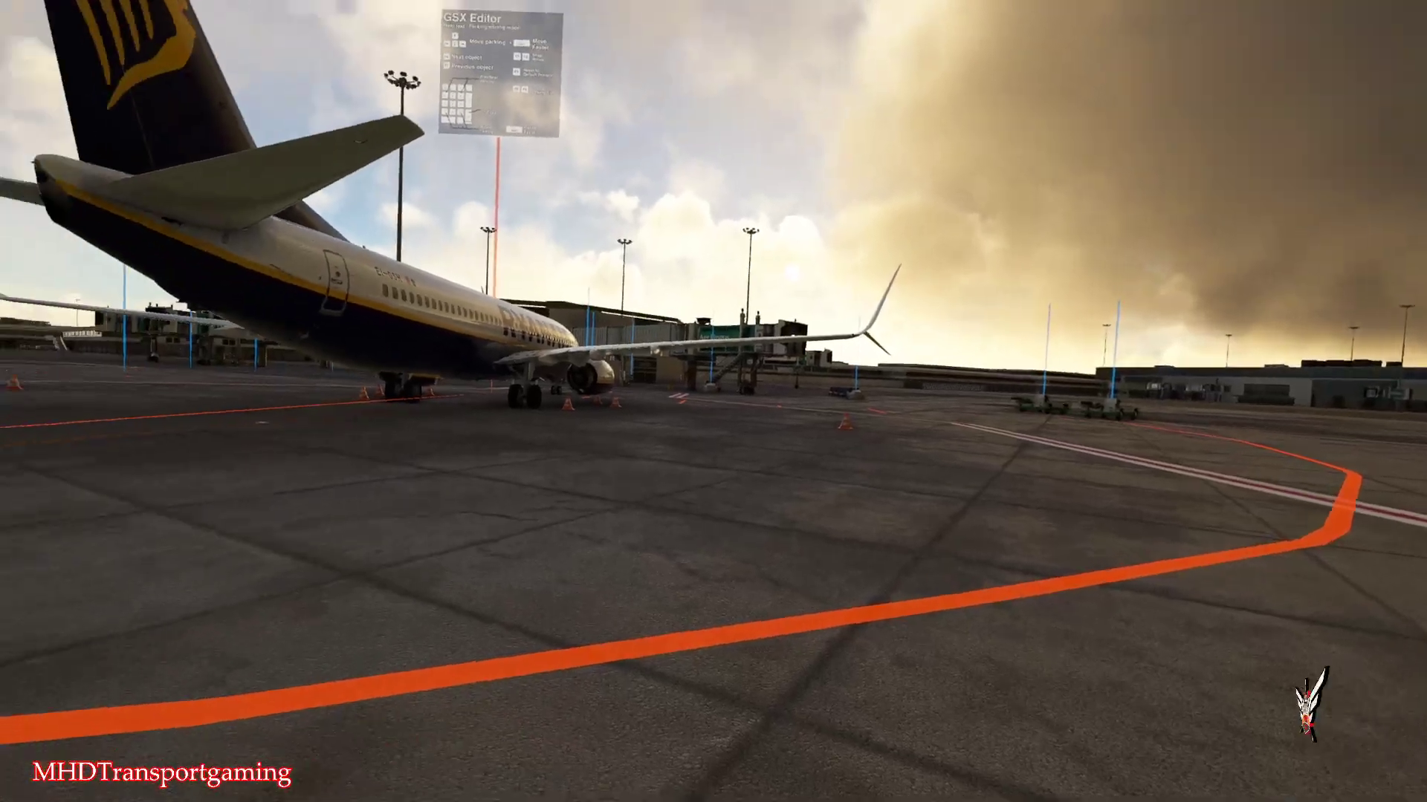
key("KP_8")
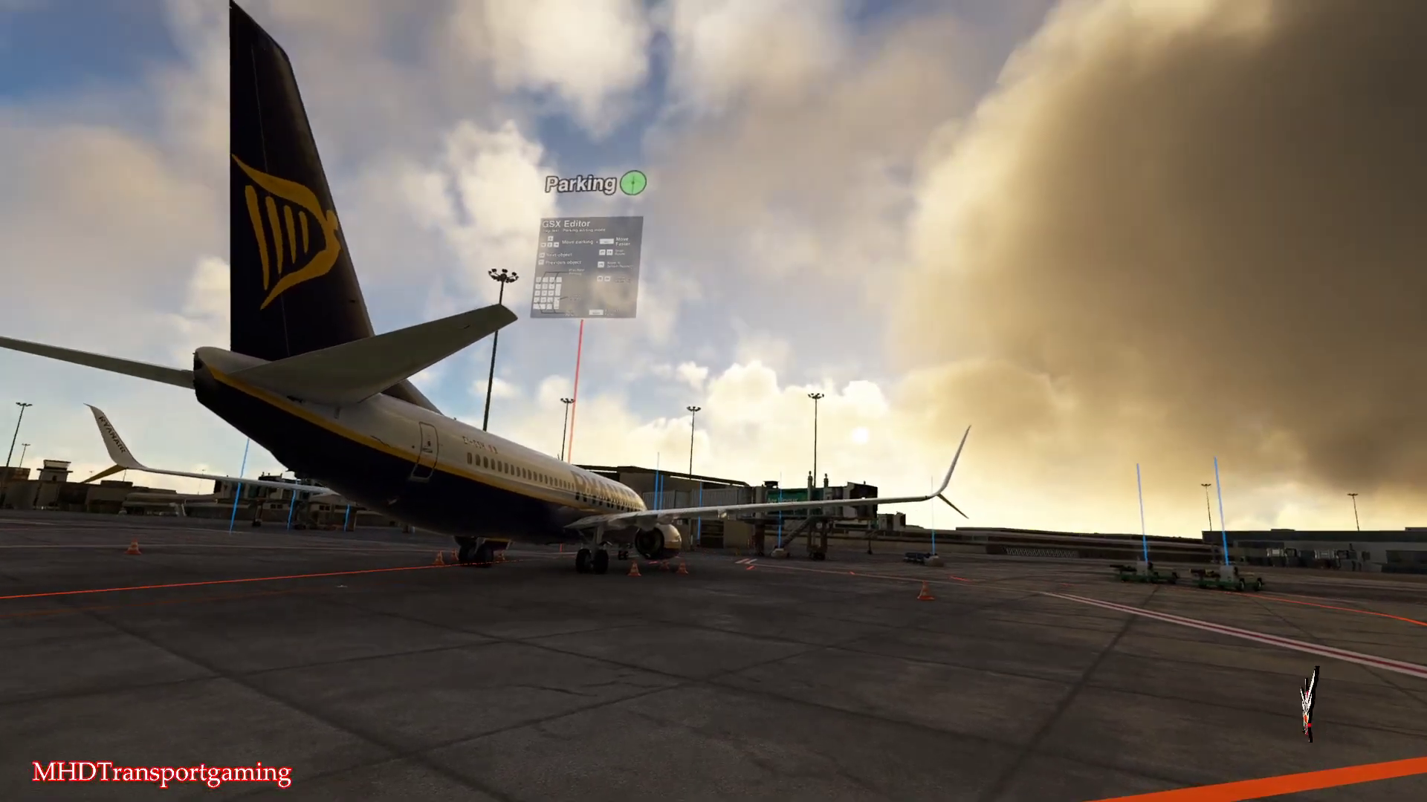
key("KP_2")
key("KP_8")
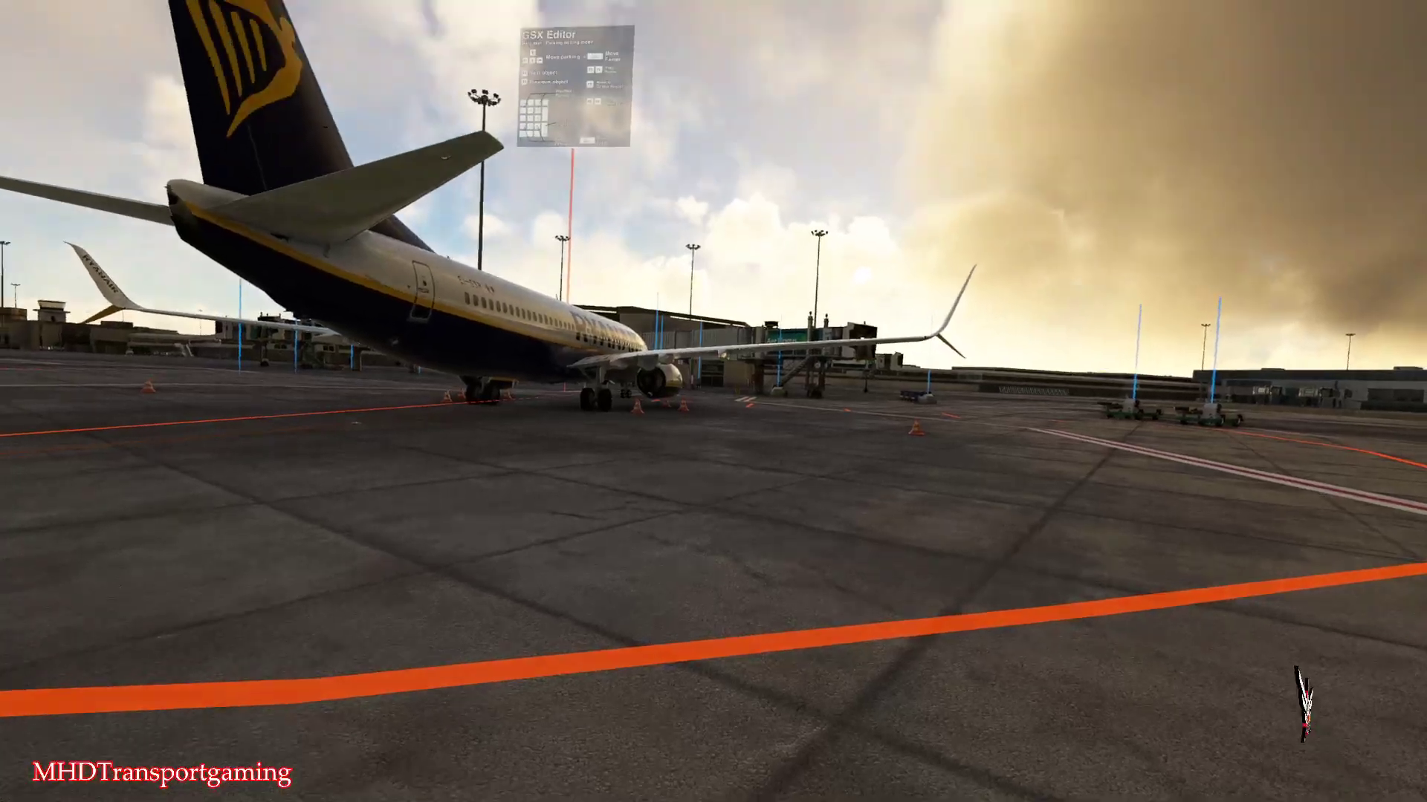
key("KP_2")
key("KP_8")
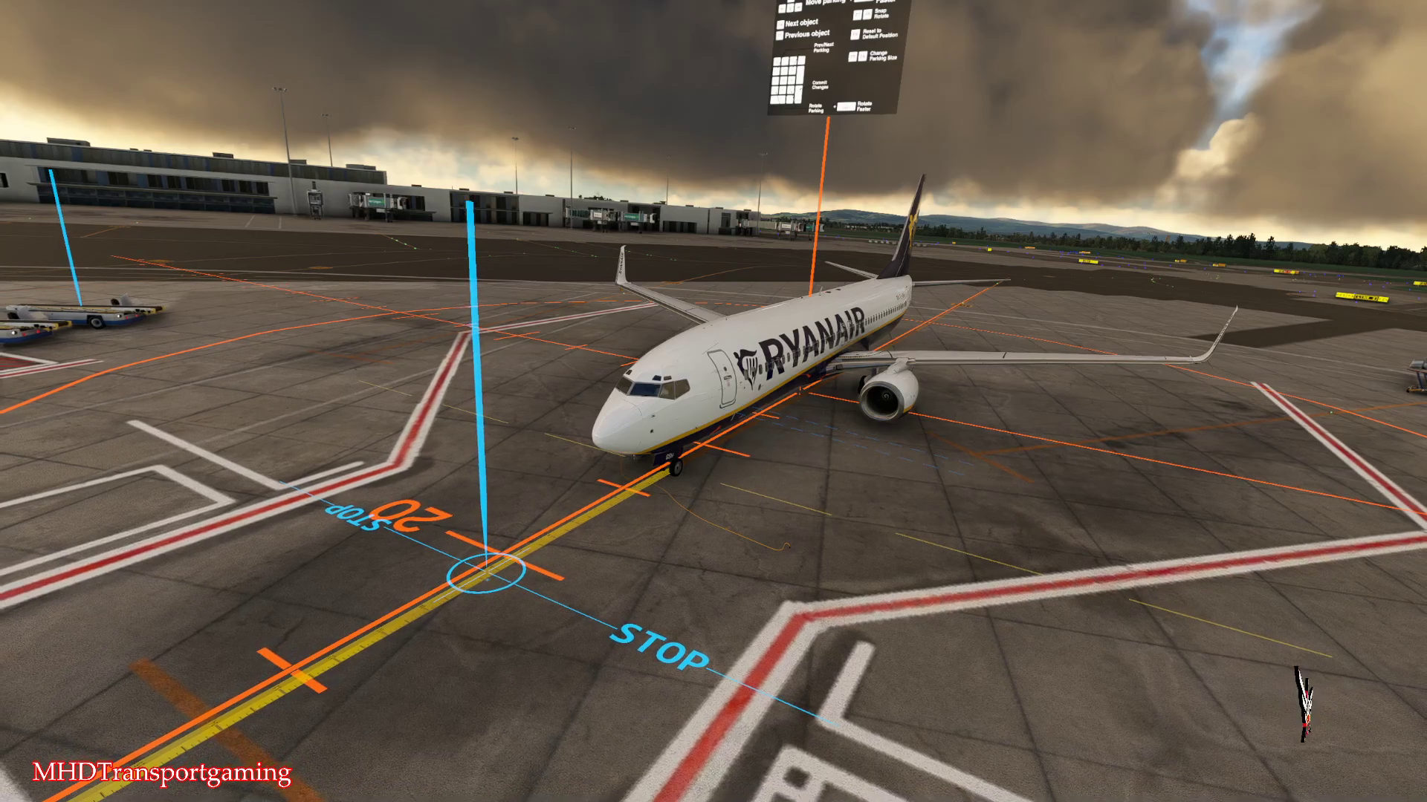
Move the parking position forward along the yellow lead-in line into the red stand outline and fine-tune its alignment.
key("Up")
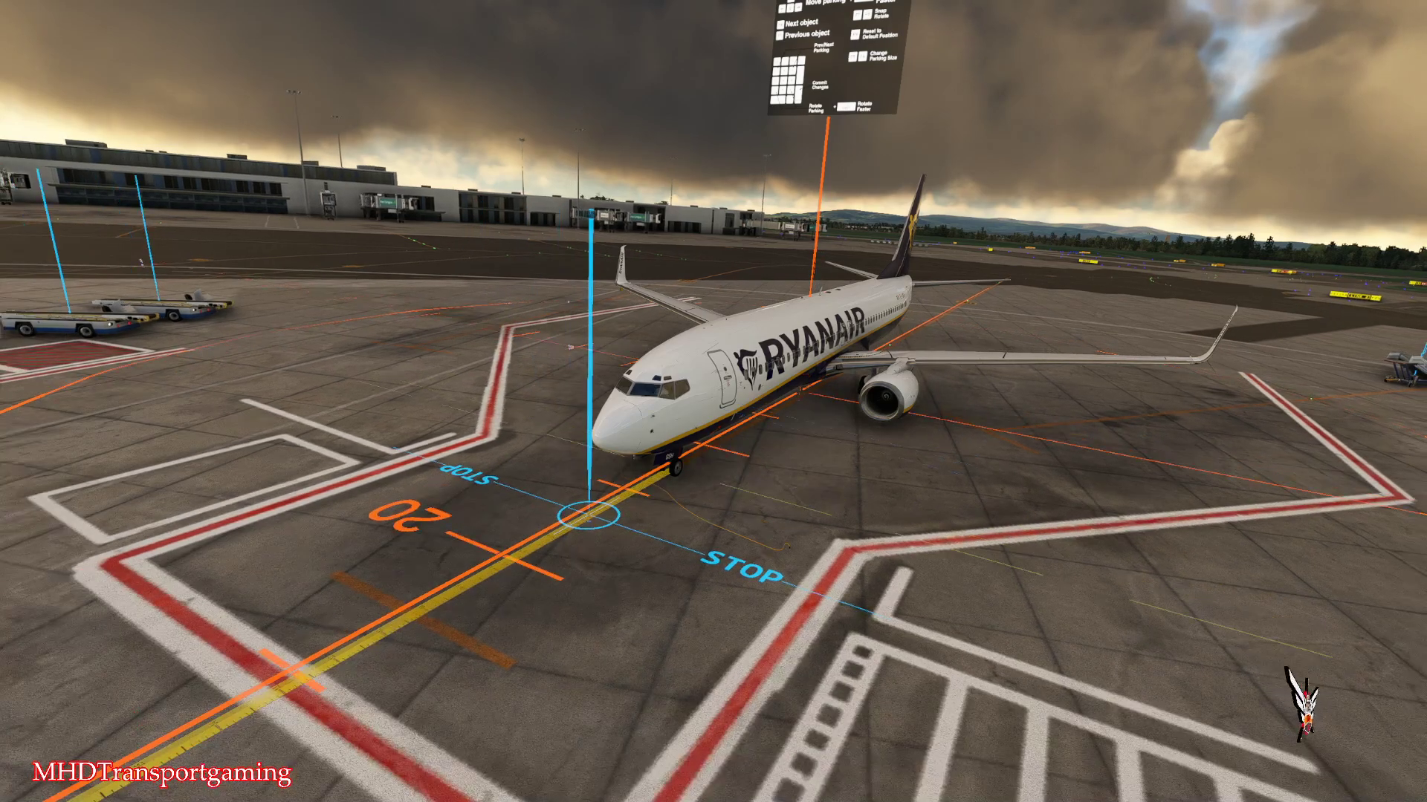
key("Up")
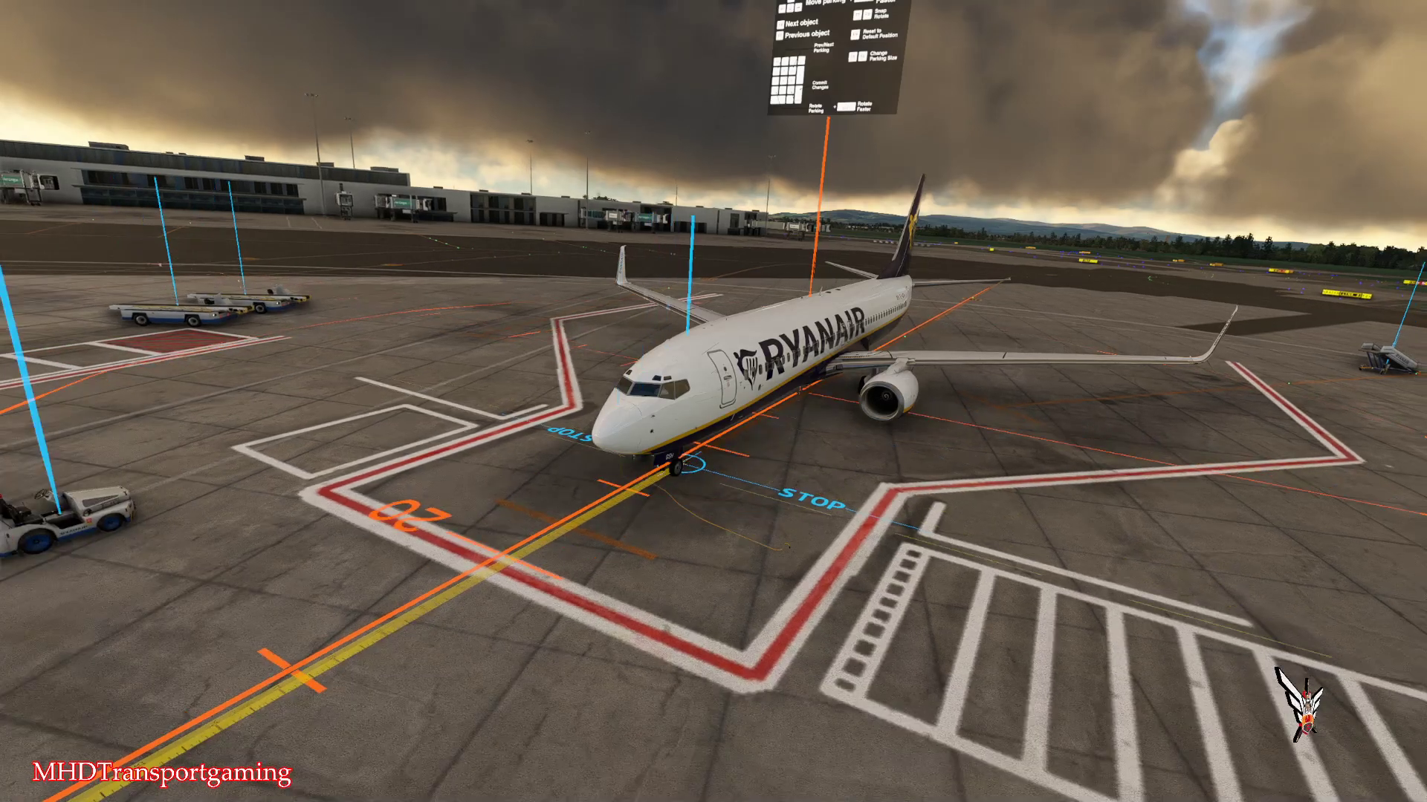
key("Up")
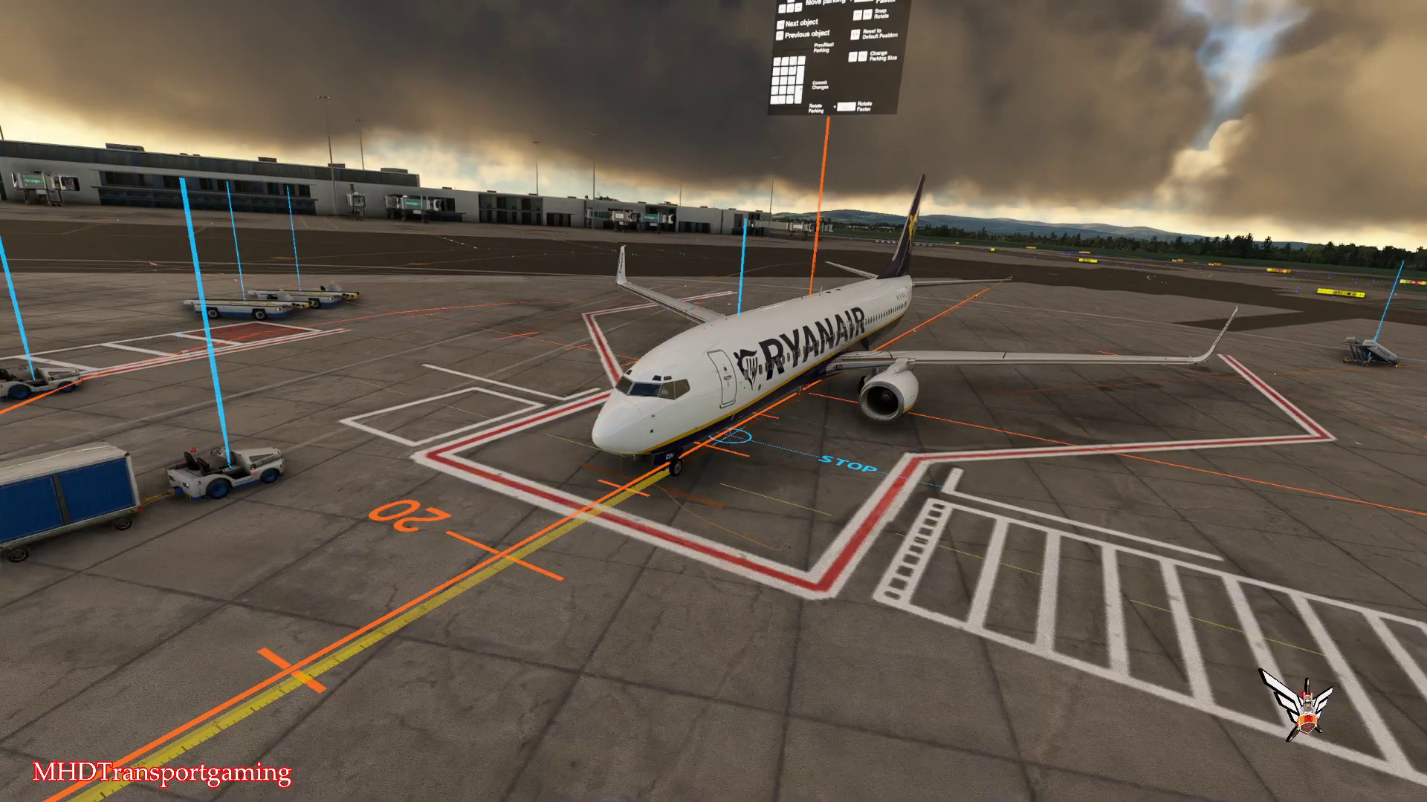
key("w")
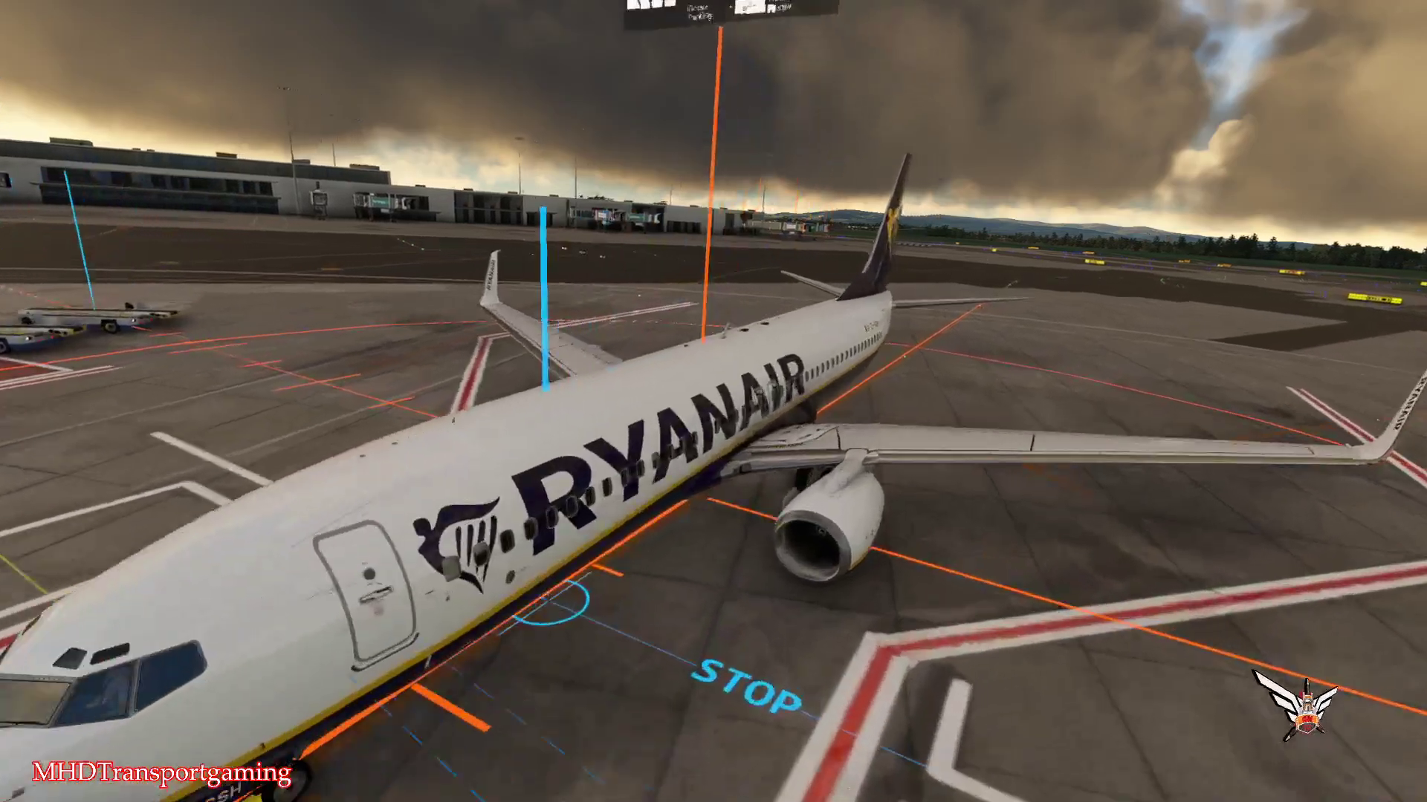
key("s")
key("f")
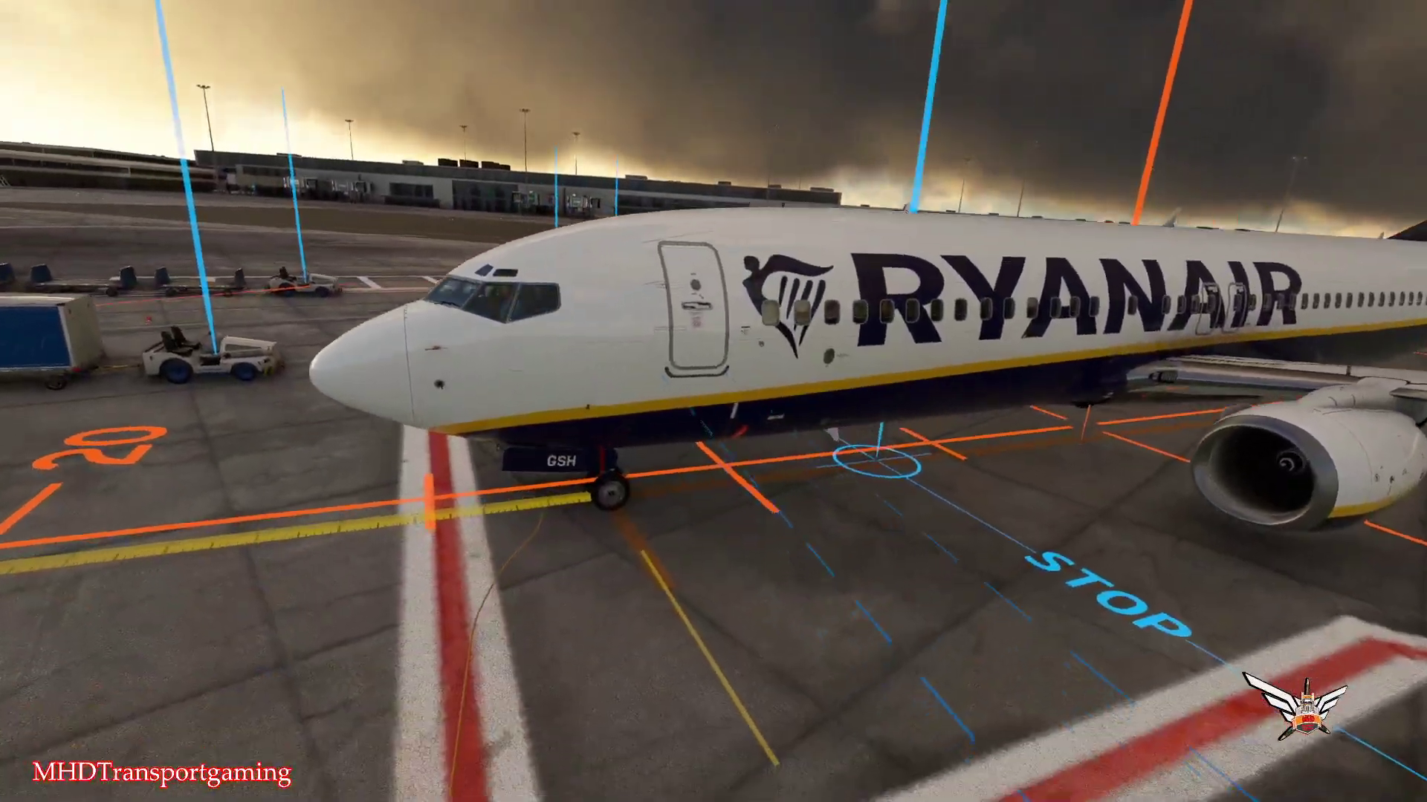
key("d")
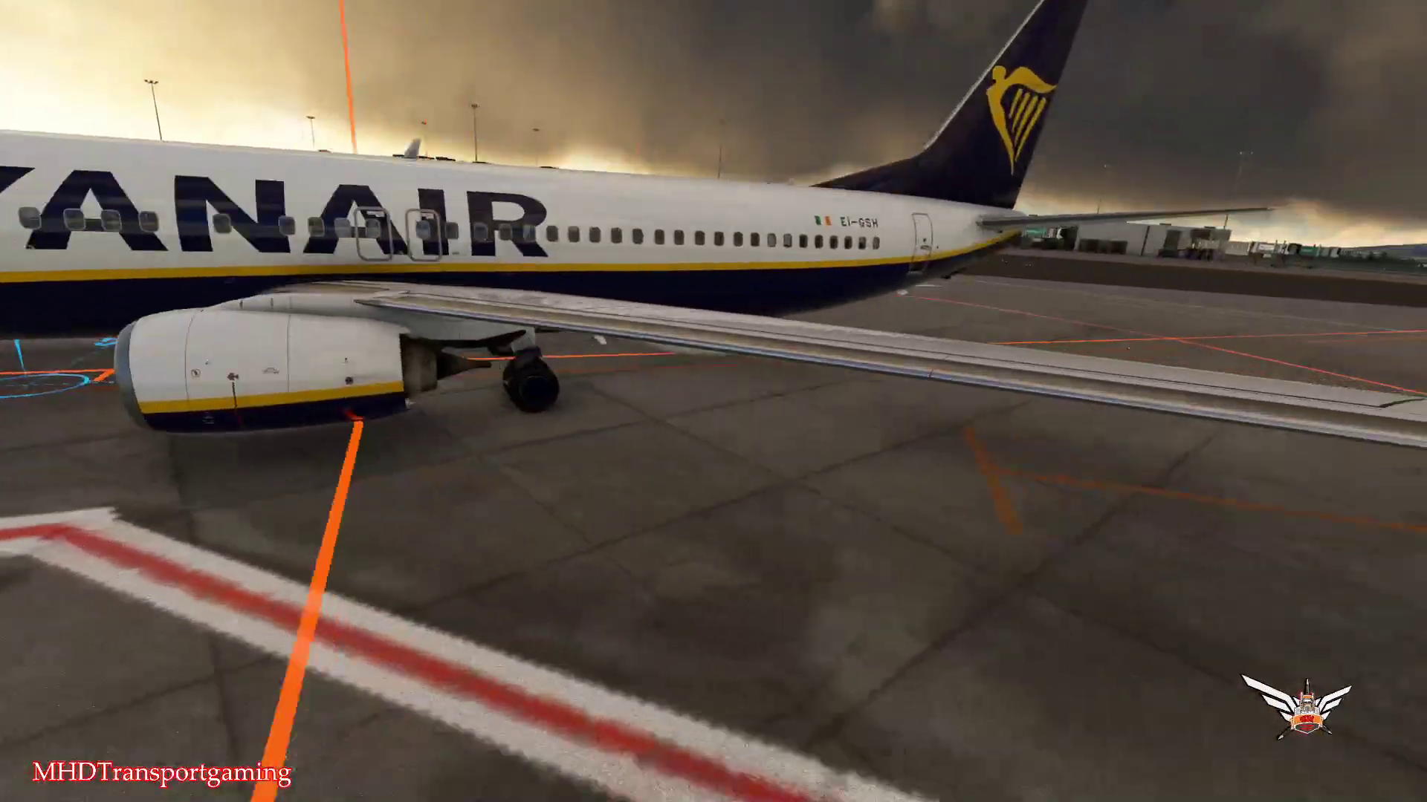
key("d")
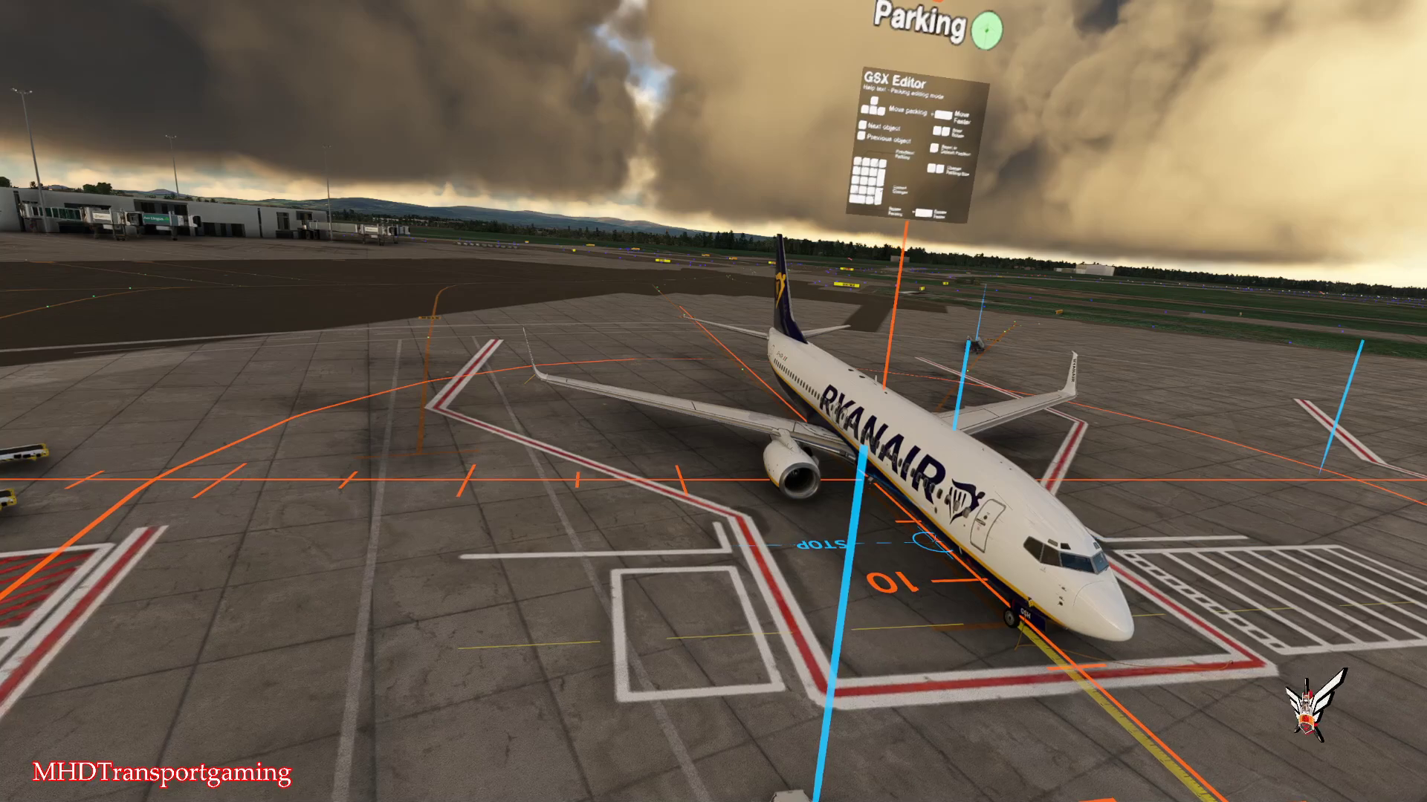
key("KP_4")
key("Left")
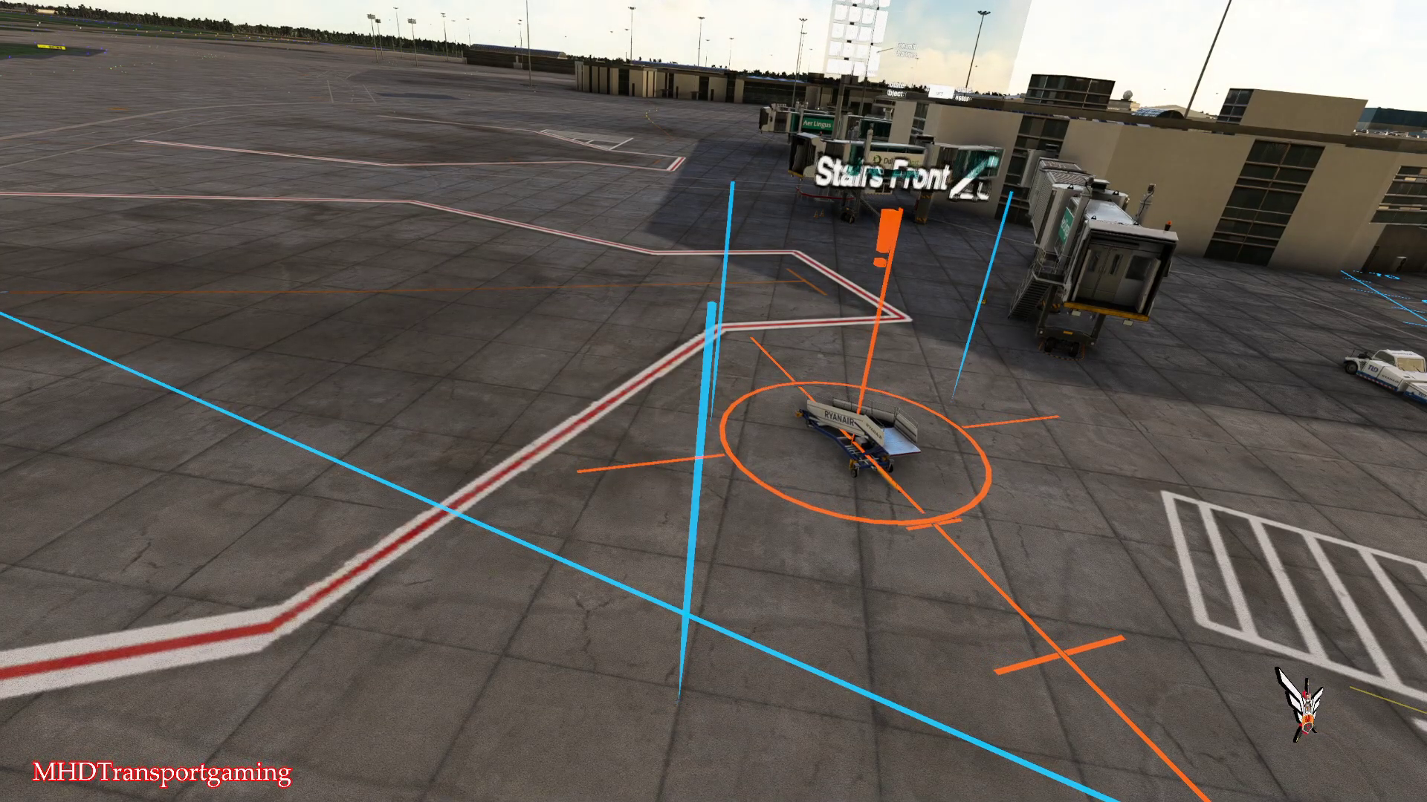
Adjust the position and rotation of the front stairs on the apron beside the aircraft.
key("8")
key("2")
key("8")
key("2")
key("8")
key("2")
key("4")
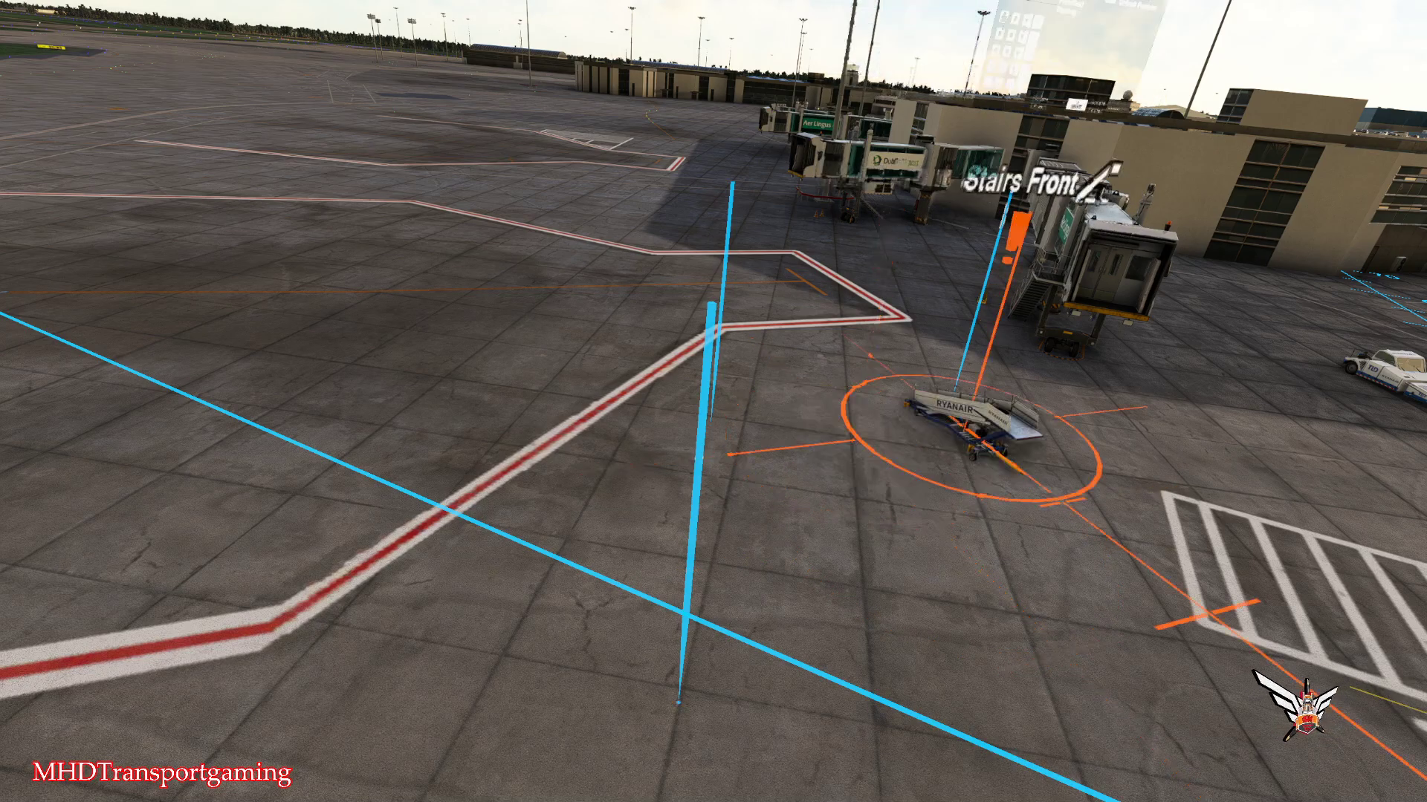
key("6")
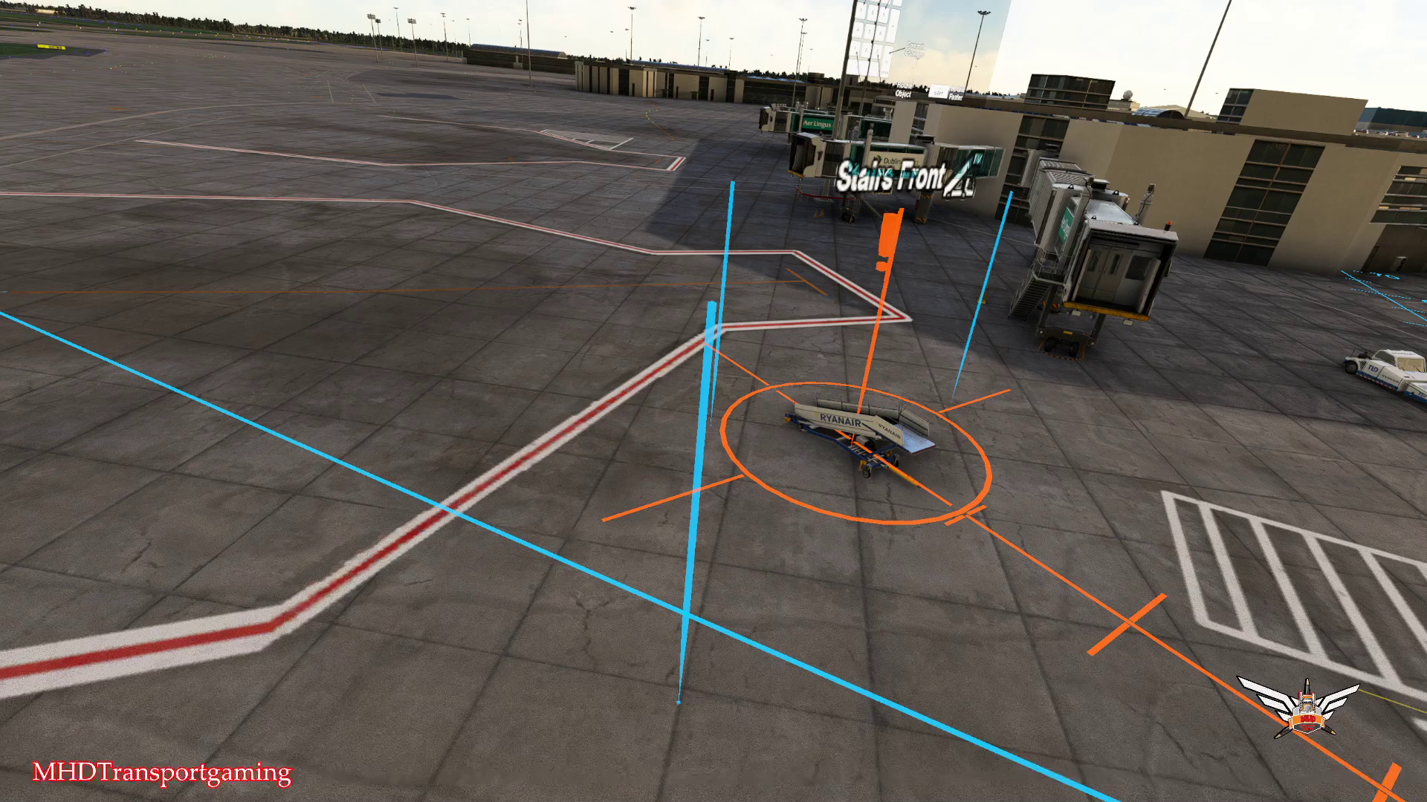
key("d")
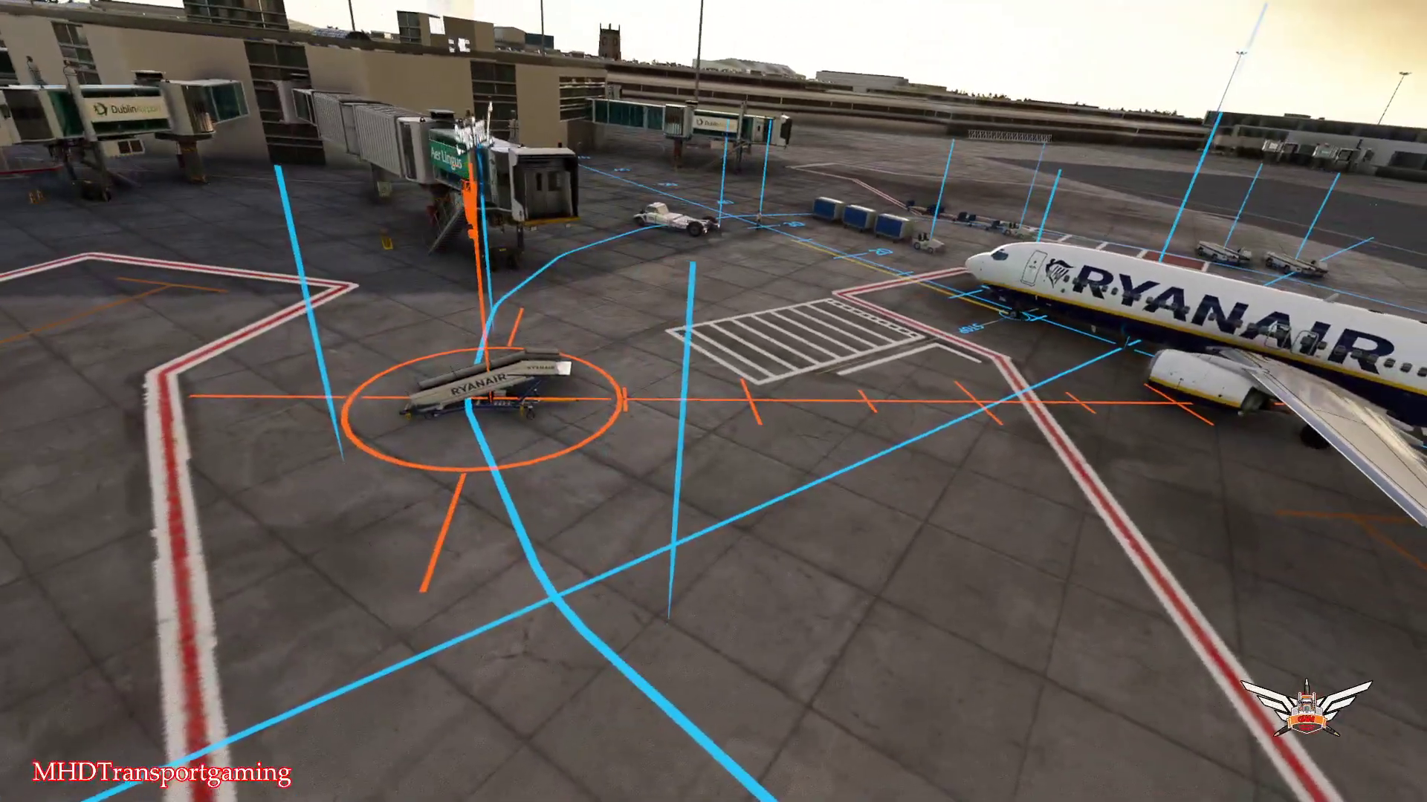
Position the second set of passenger stairs on the apron beside the front stairs, inside the red stand line.
left_click(672, 622)
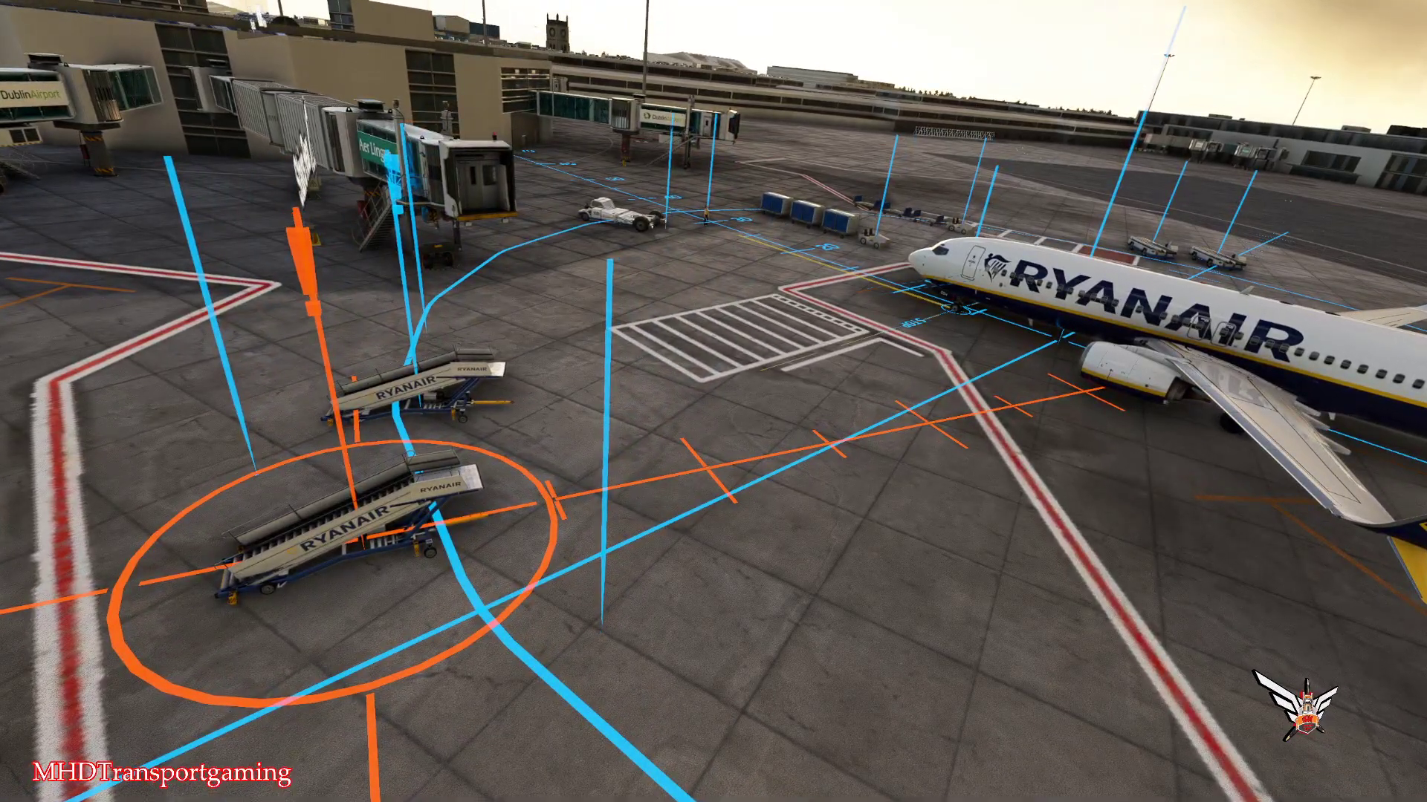
Move the rear baggage loader into the marked equipment area beside the stand, behind the parked baggage carts.
key("Tab")
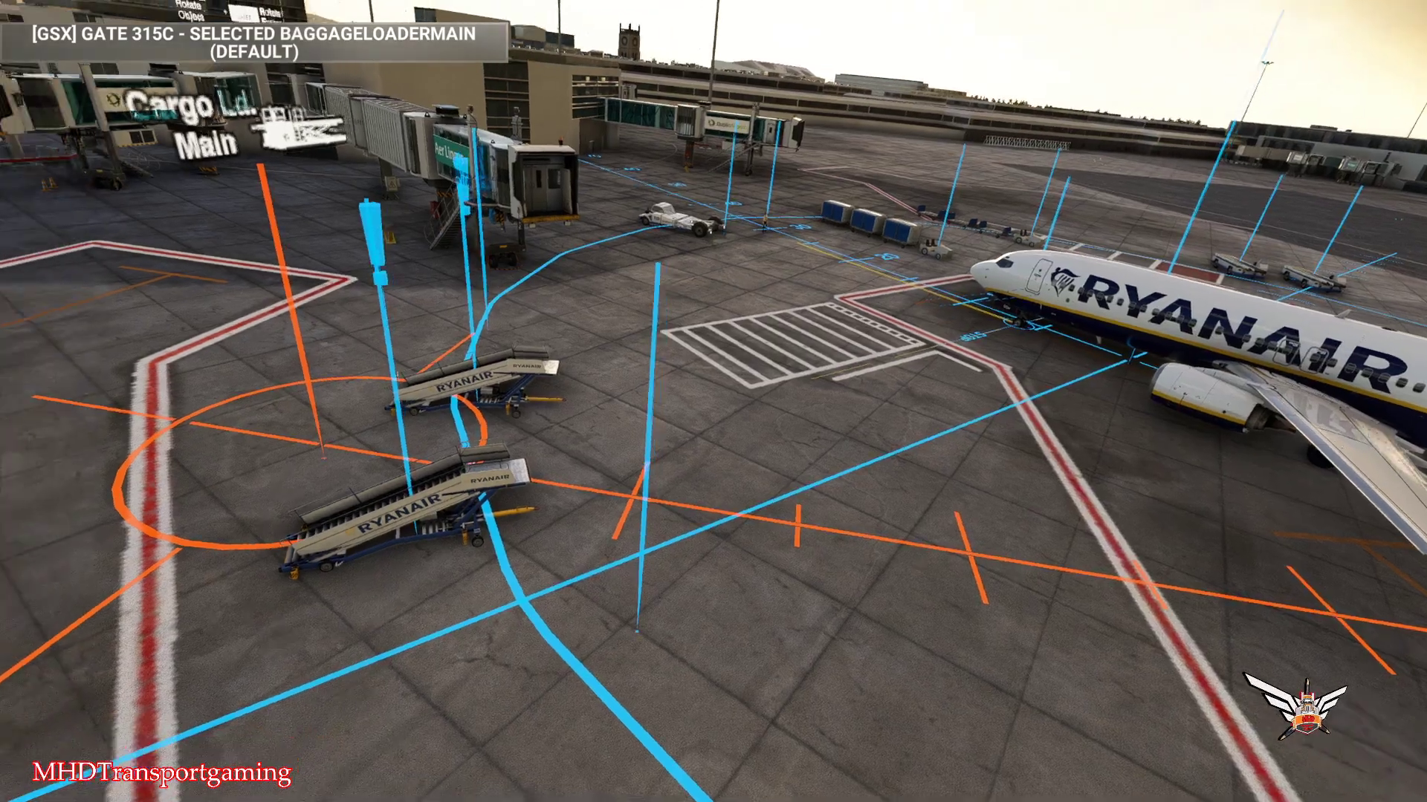
key("Tab")
key("Tab")
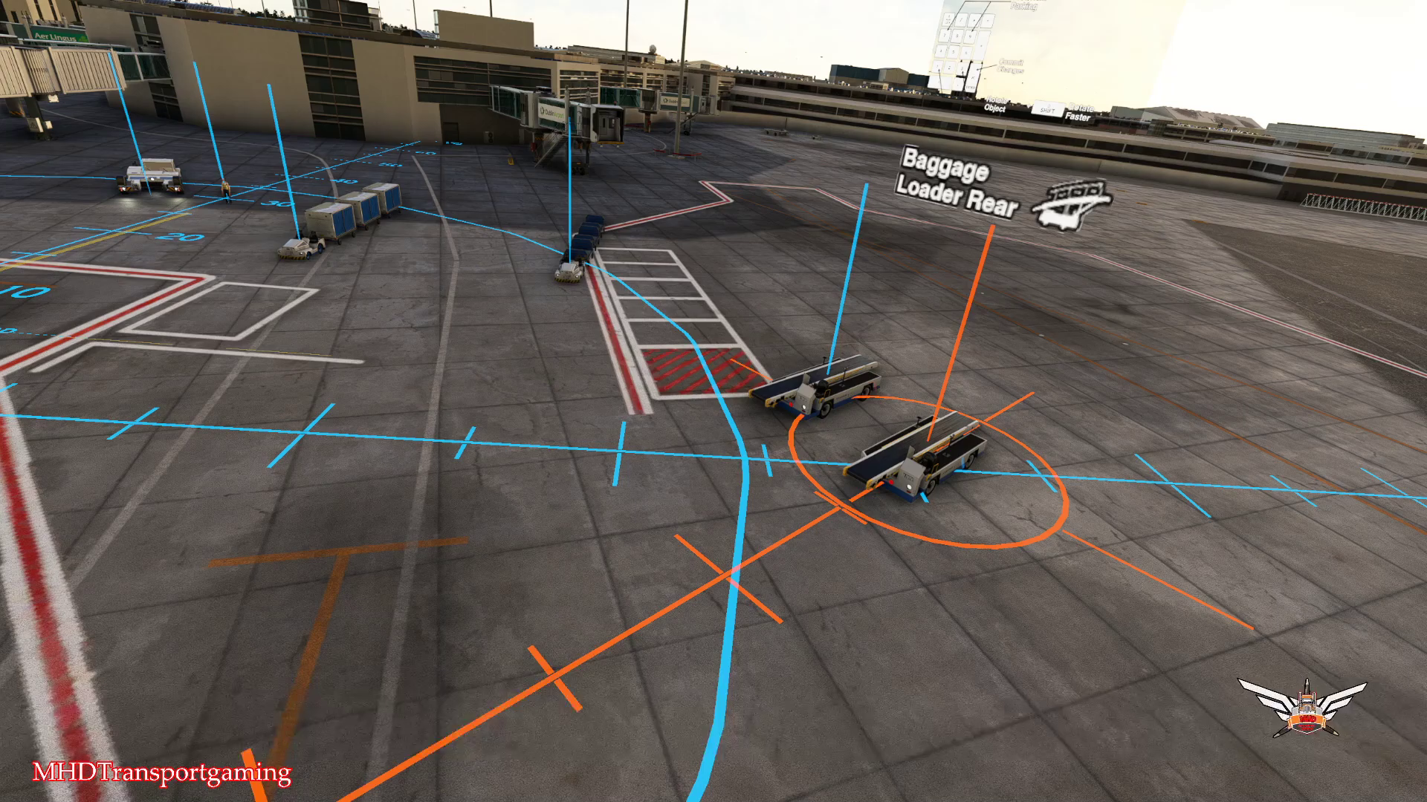
key("KP_4")
key("KP_6")
key("KP_6")
key("KP_6")
key("KP_6")
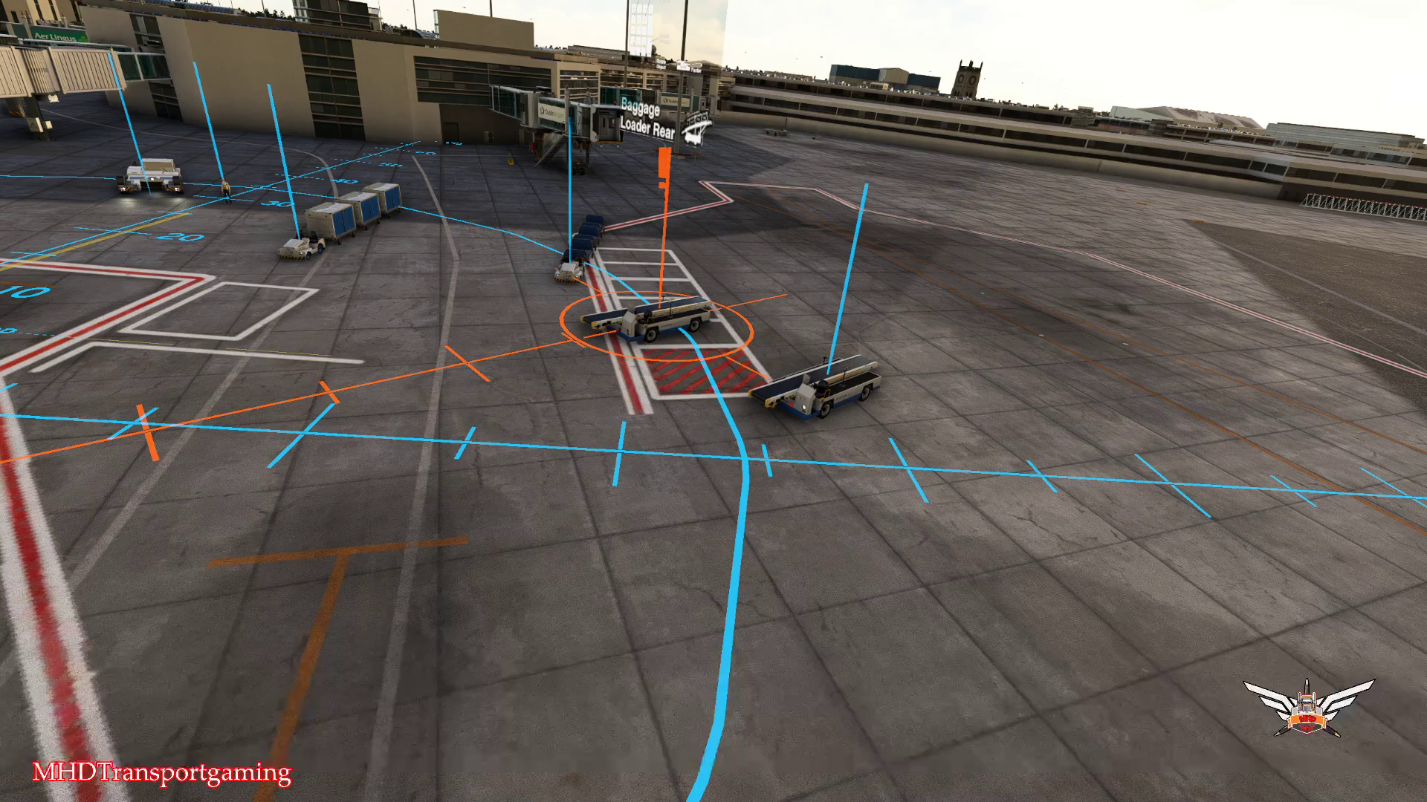
Move the front baggage loader into the marked equipment area, between the baggage carts and the rear loader.
key("Tab")
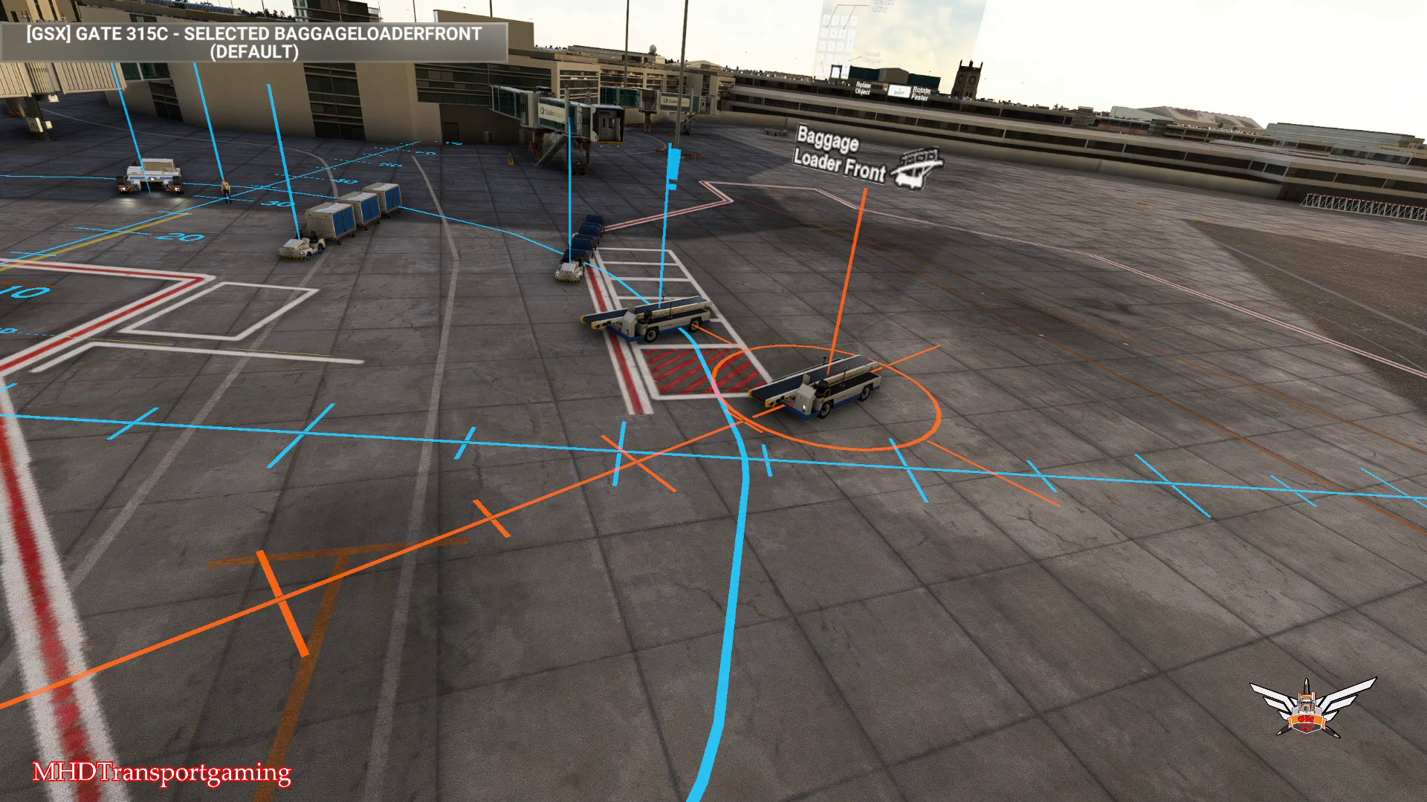
key("Up")
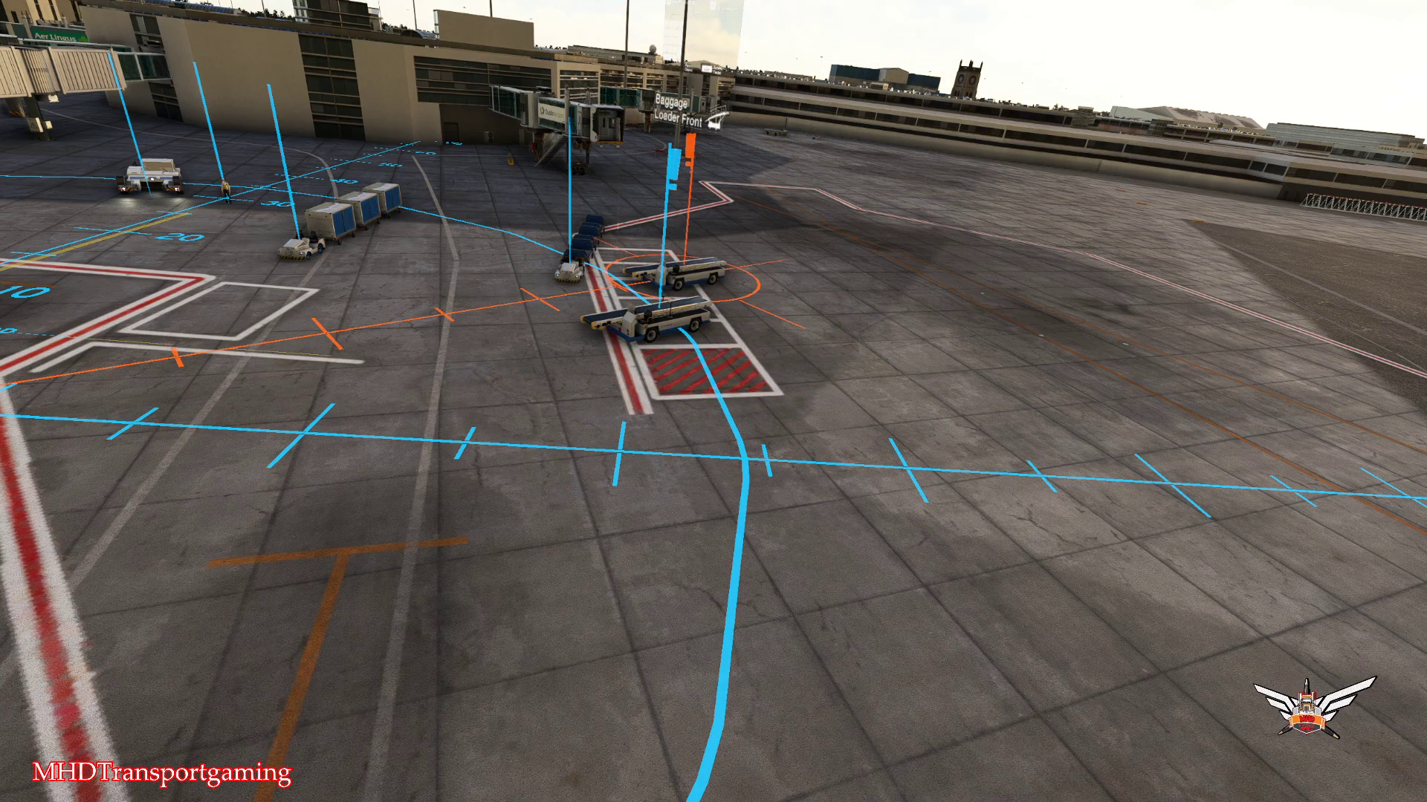
key("Left")
key("w")
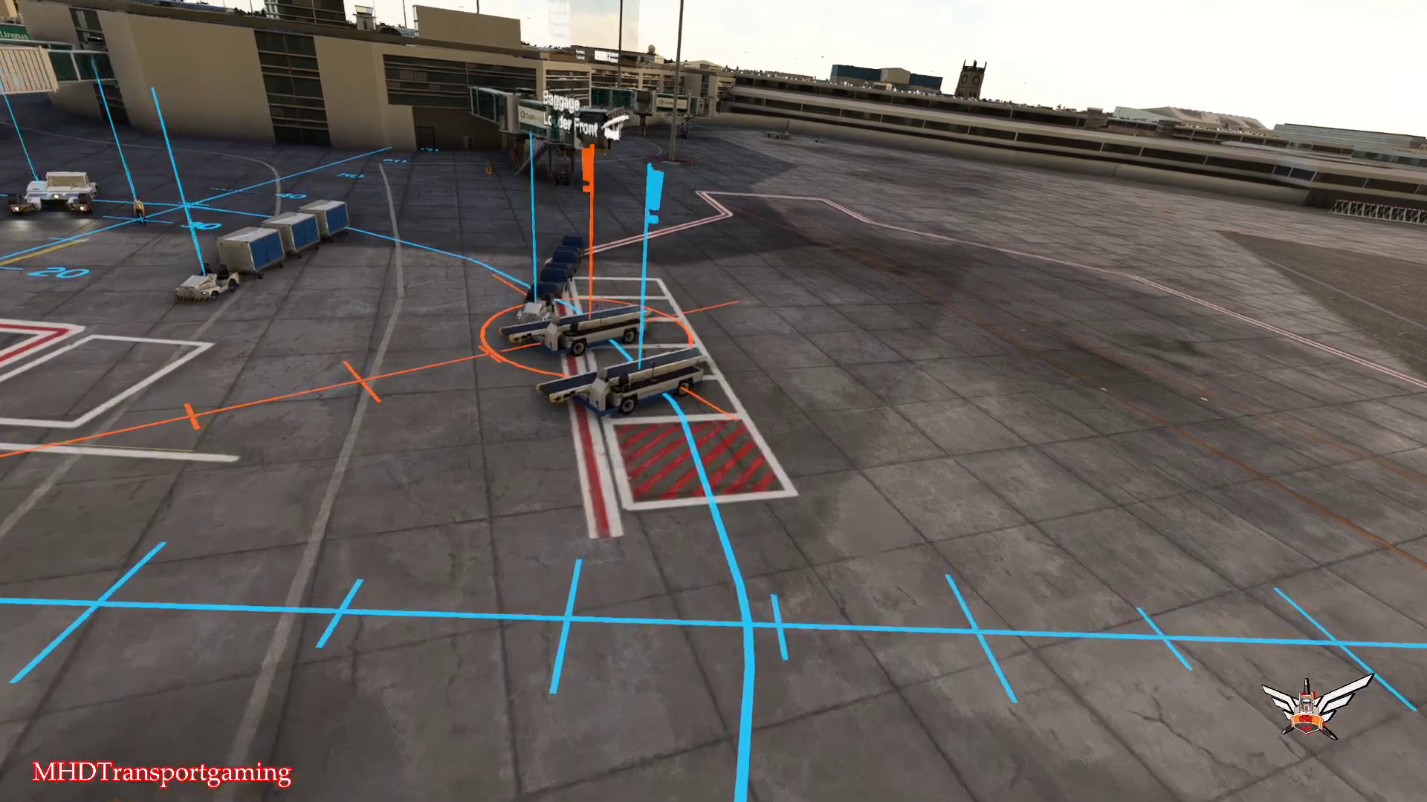
key("a")
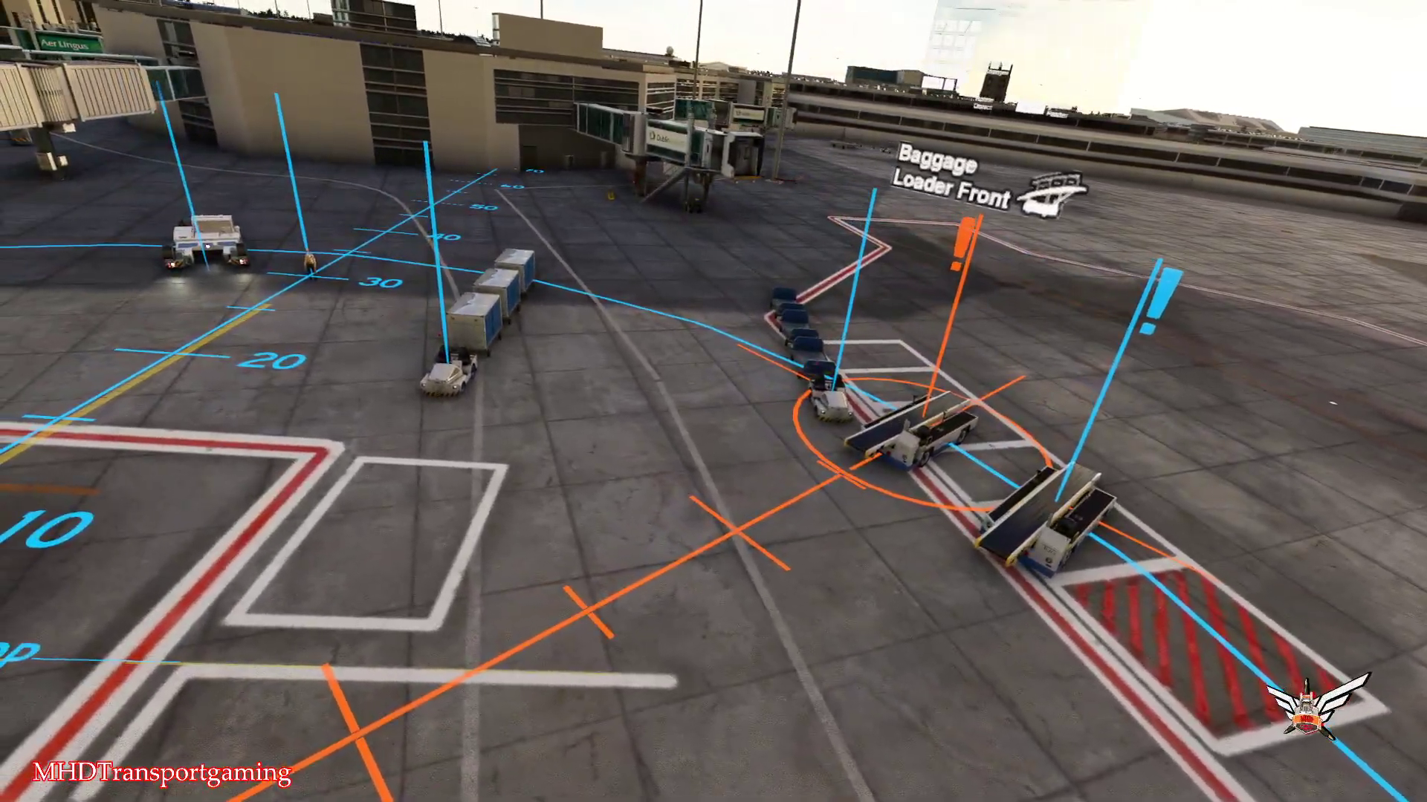
key("d")
key("a")
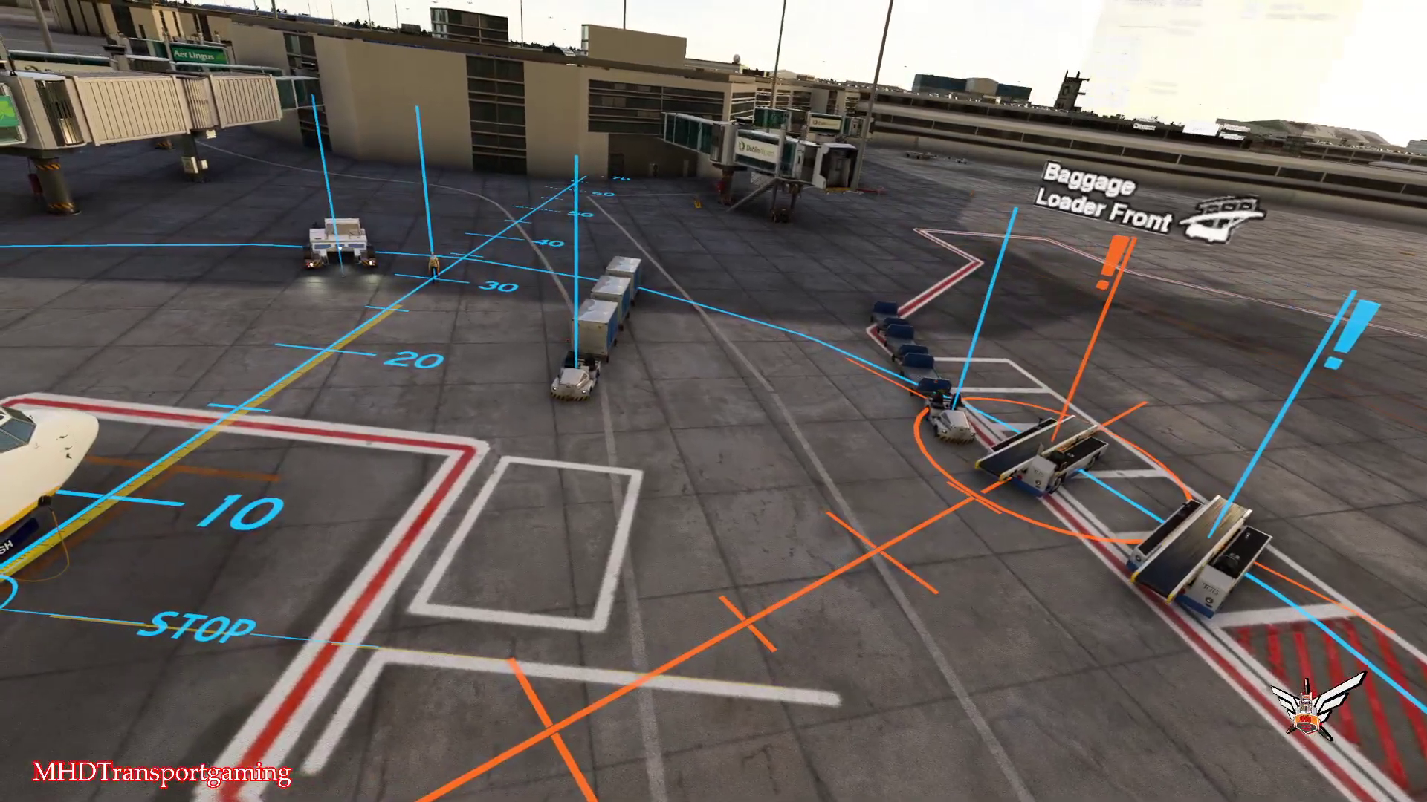
Select the main empty baggage train on the far side of the aircraft.
key("Tab")
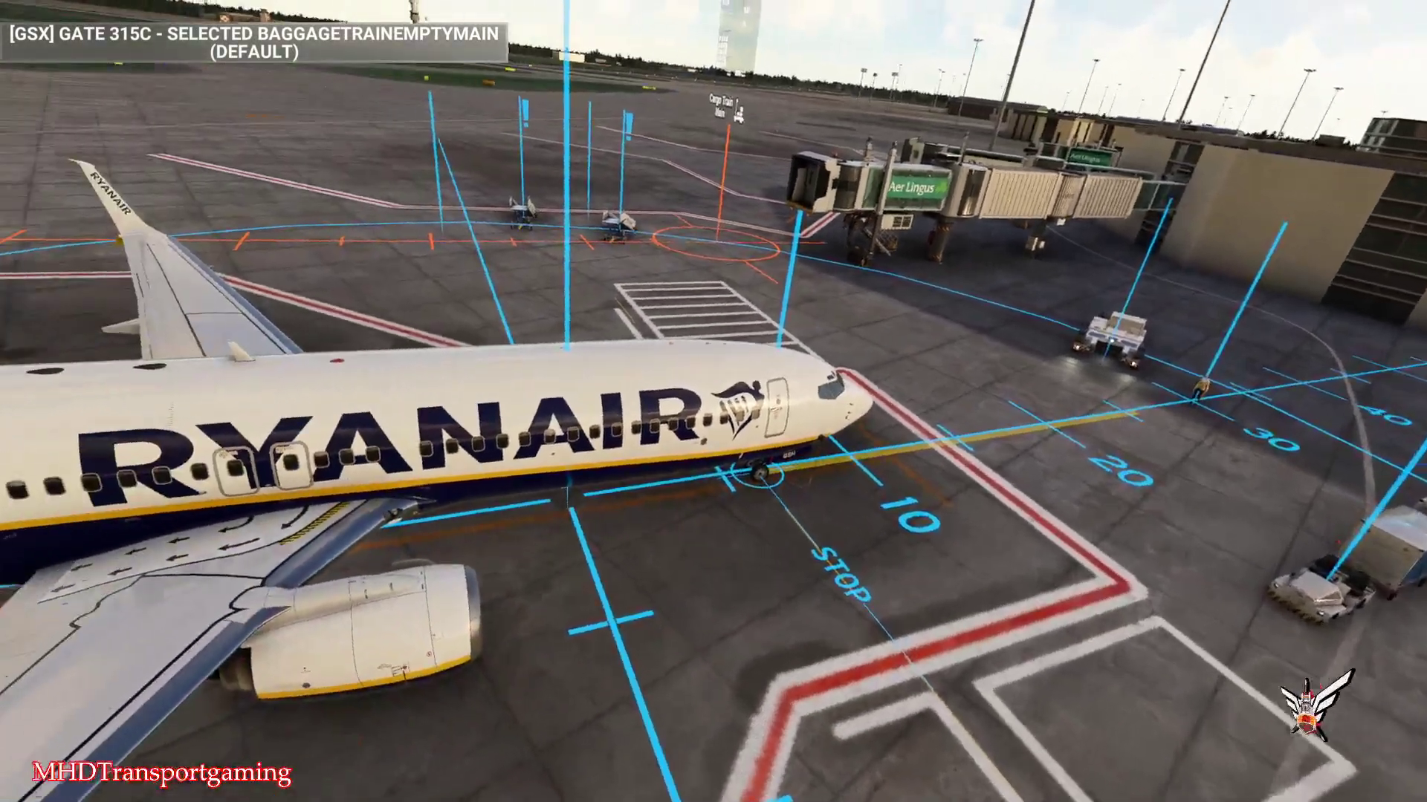